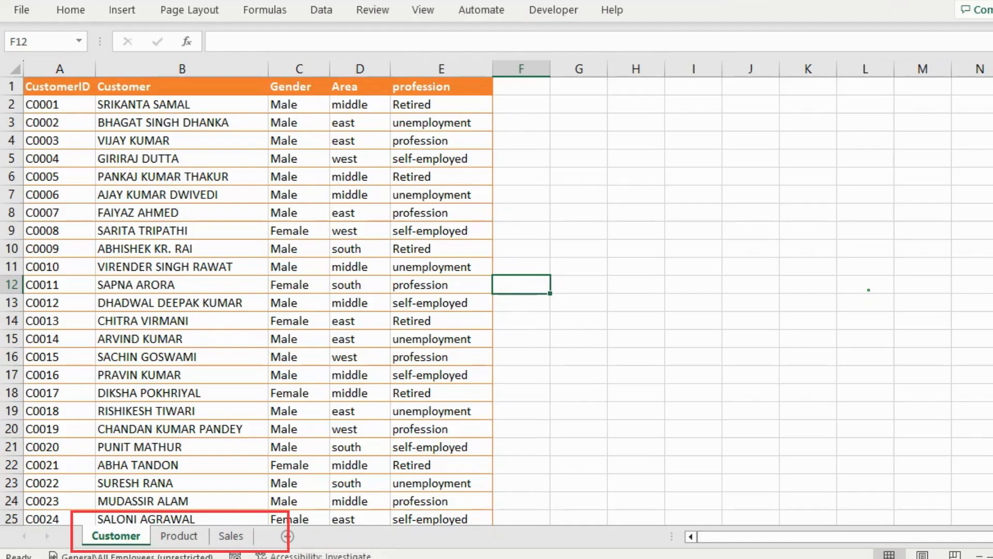
- Examine the columns of the Customer, Product and Sales tables, including their ID columns
left_click(60, 69)
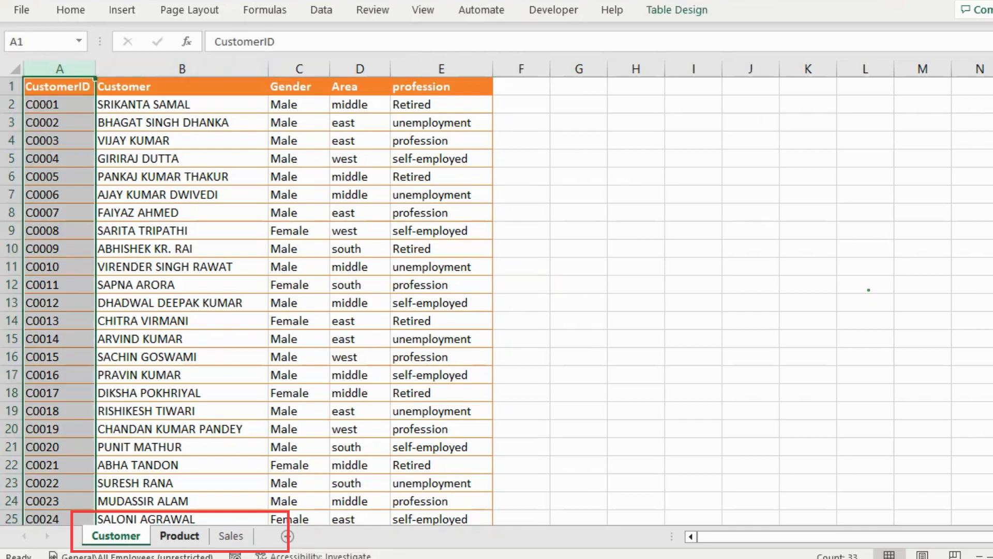
left_click(179, 536)
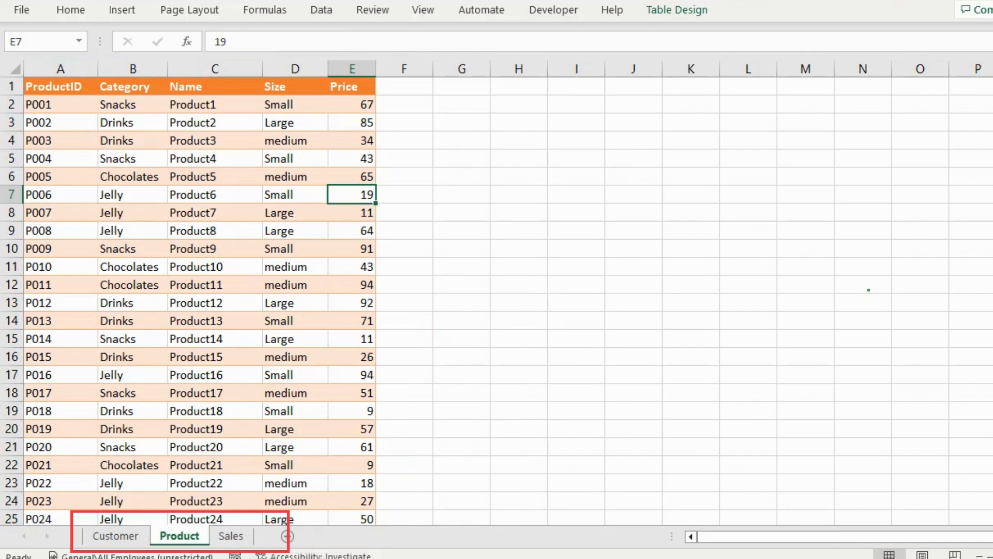
left_click_drag(59, 69, 352, 69)
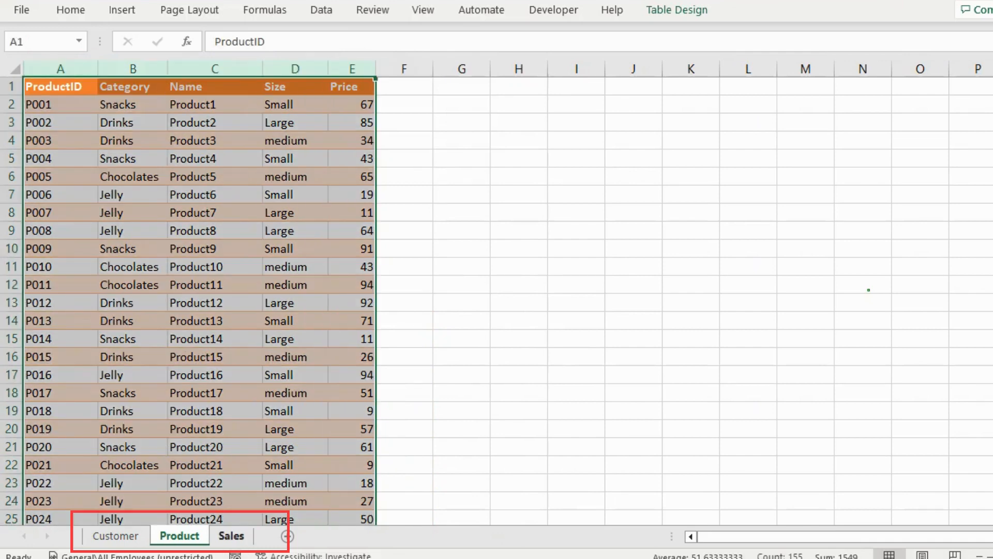
left_click(232, 536)
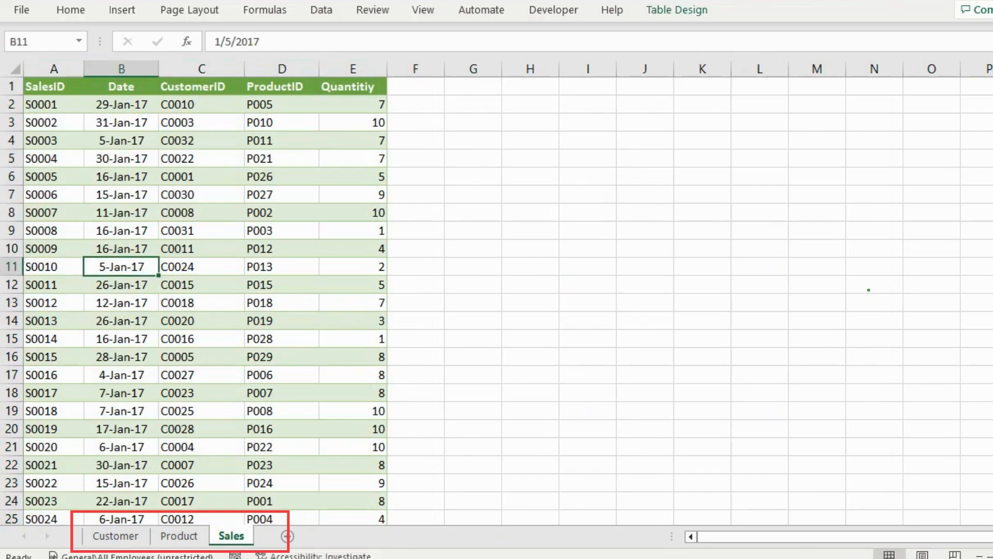
left_click(54, 69)
left_click(202, 69)
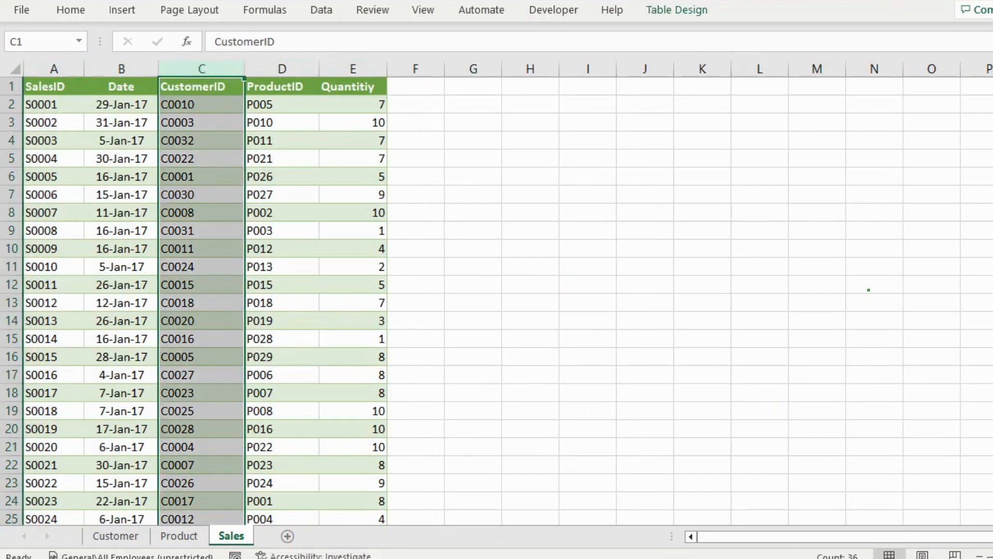
left_click(281, 69)
left_click(122, 339)
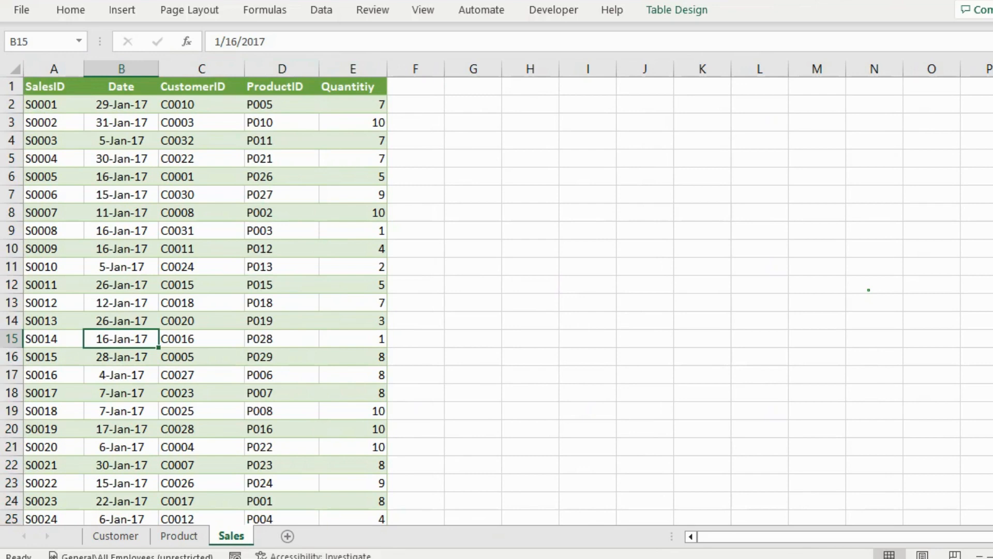
- Compare the CustomerID column in the Customer and Sales tables and the ProductID column in the Product and Sales tables
left_click(115, 536)
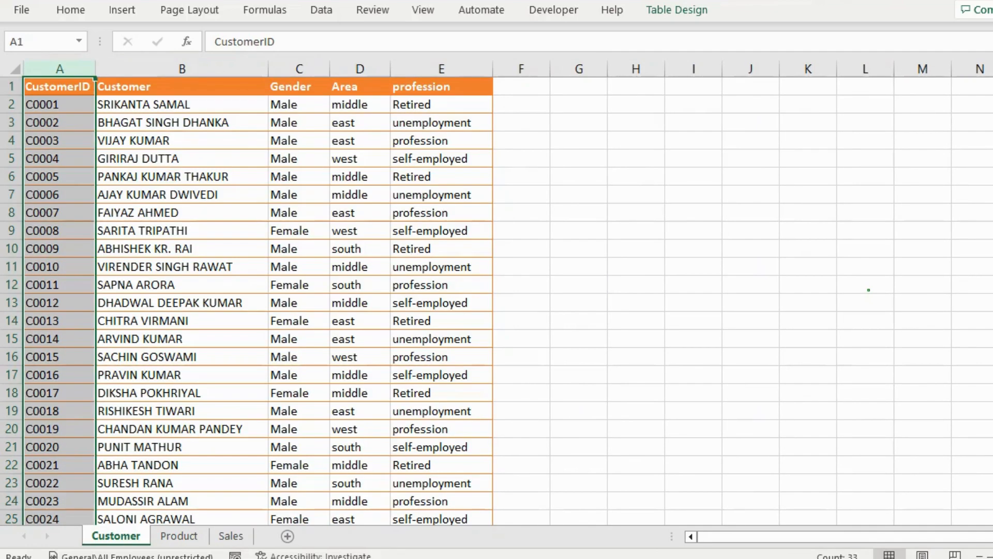
left_click(181, 303)
left_click(60, 69)
left_click(179, 535)
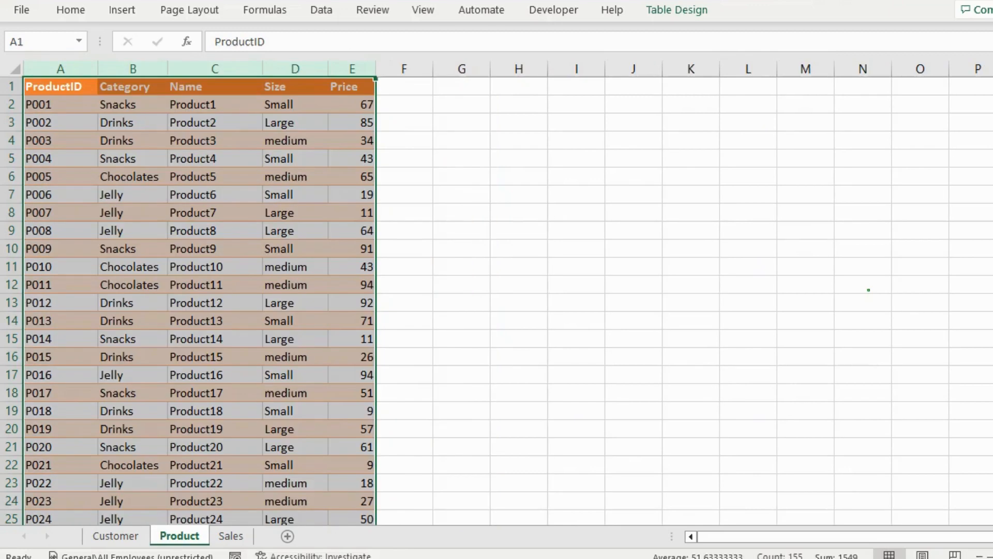
left_click(133, 141)
left_click(231, 536)
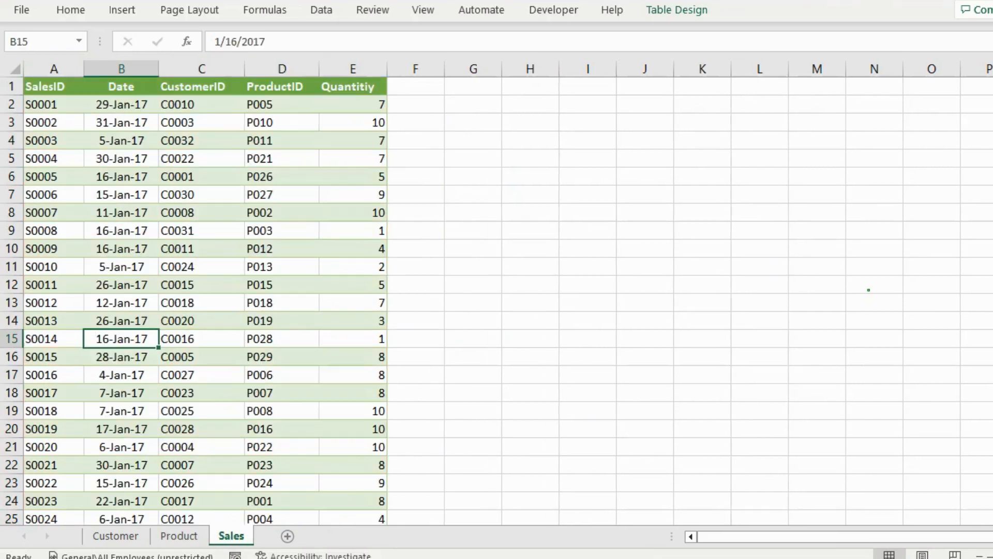
left_click(202, 69)
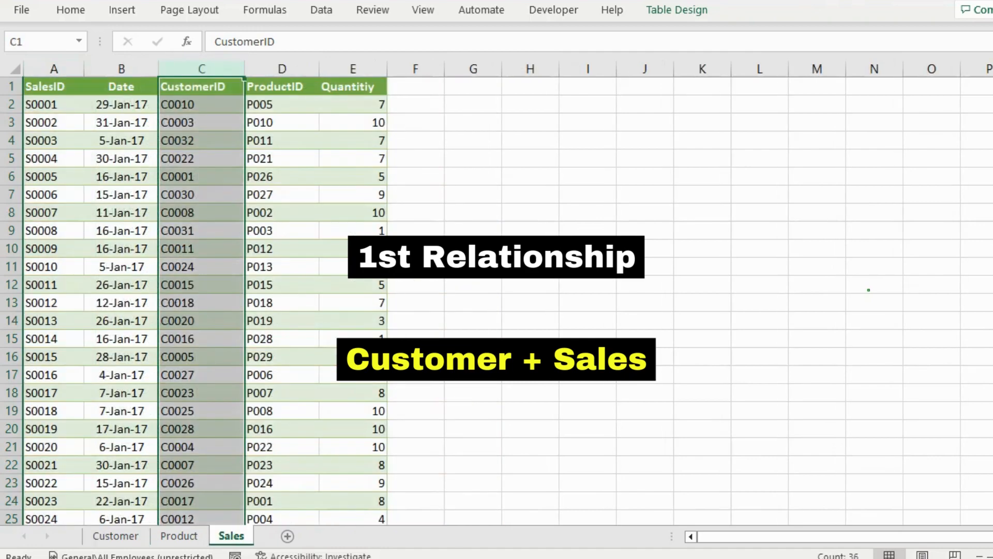
left_click(115, 536)
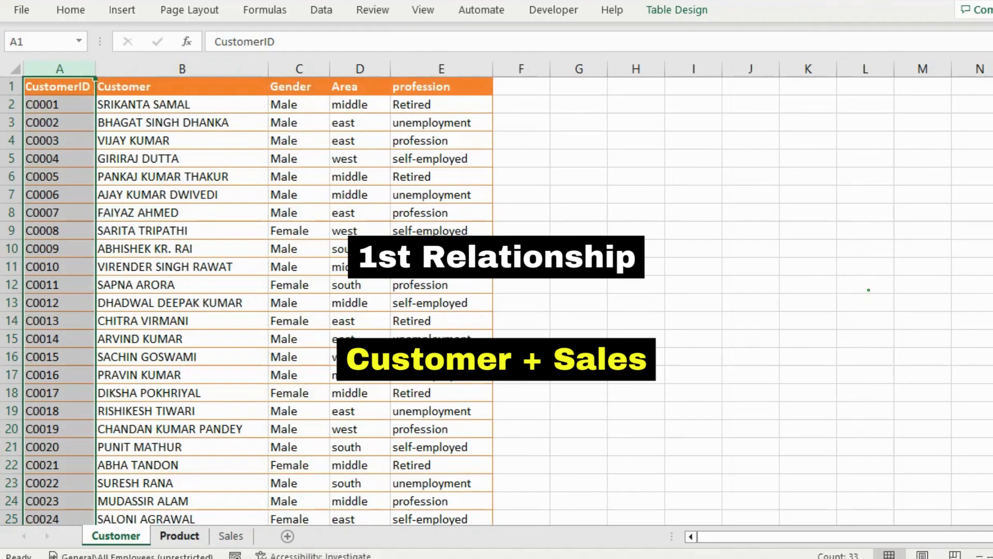
left_click(179, 536)
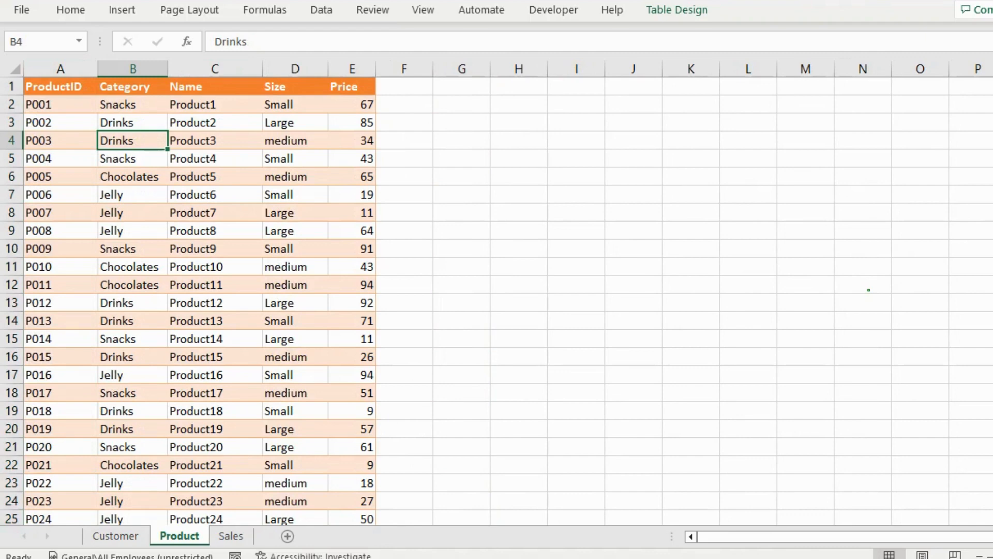
left_click(60, 69)
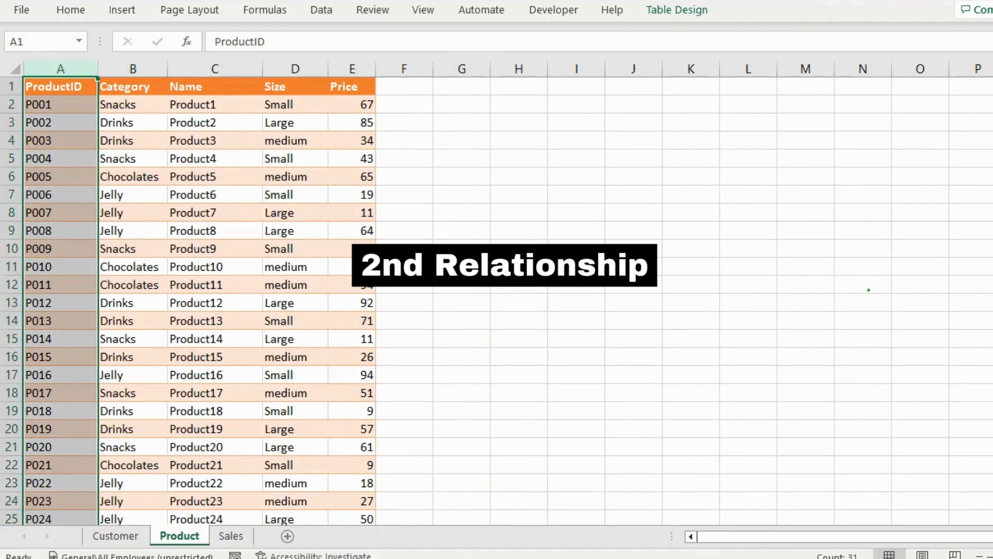
left_click(231, 536)
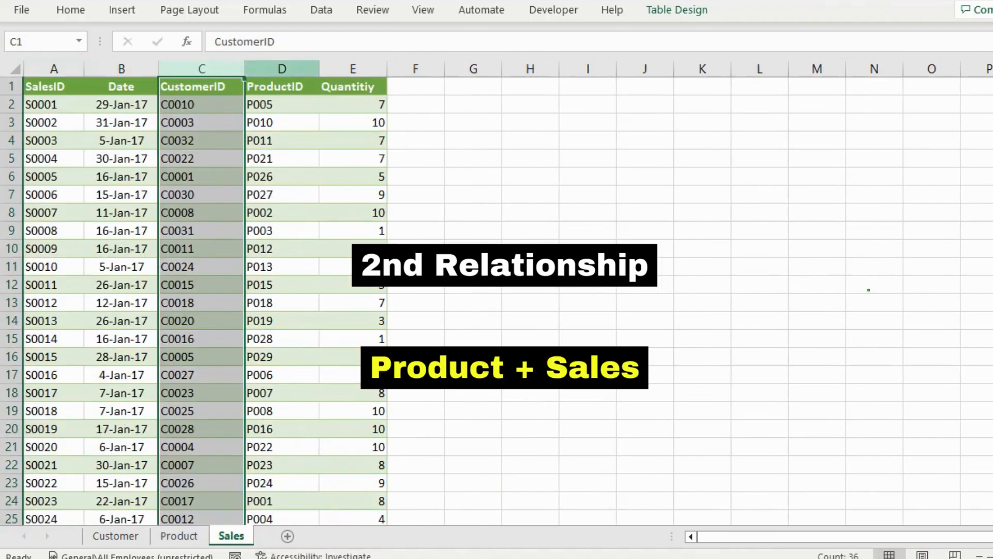
left_click(282, 69)
left_click(277, 231)
left_click(220, 213)
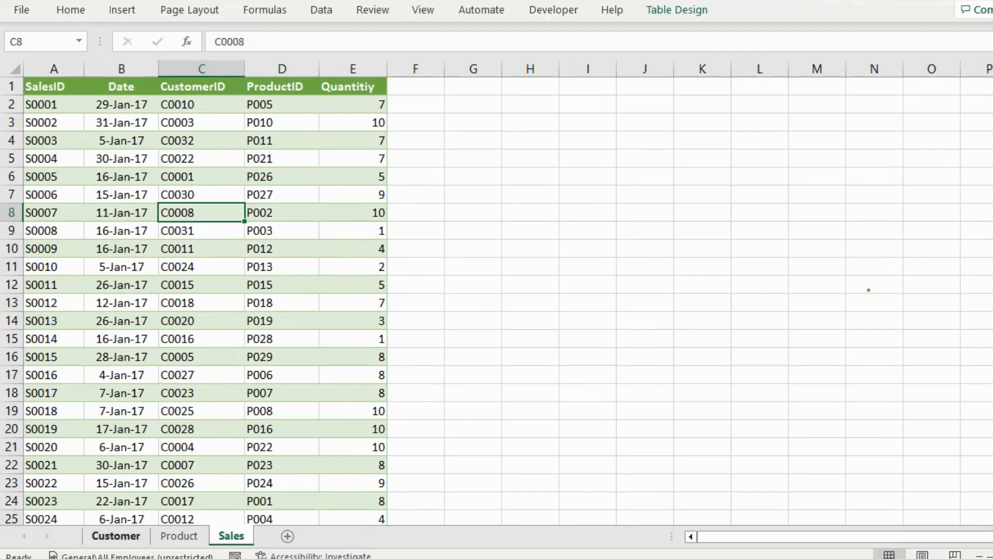
- Create a PivotTable from the whole Customer table (Table1) on a new worksheet
left_click(116, 536)
left_click(182, 302)
left_click(59, 87)
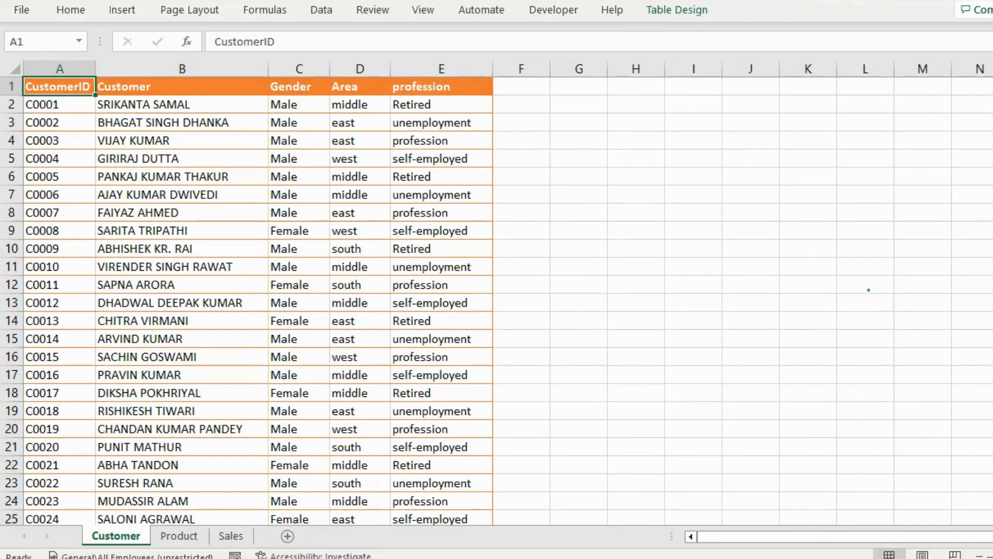
key("ctrl+shift+Right")
key("ctrl+shift+Down")
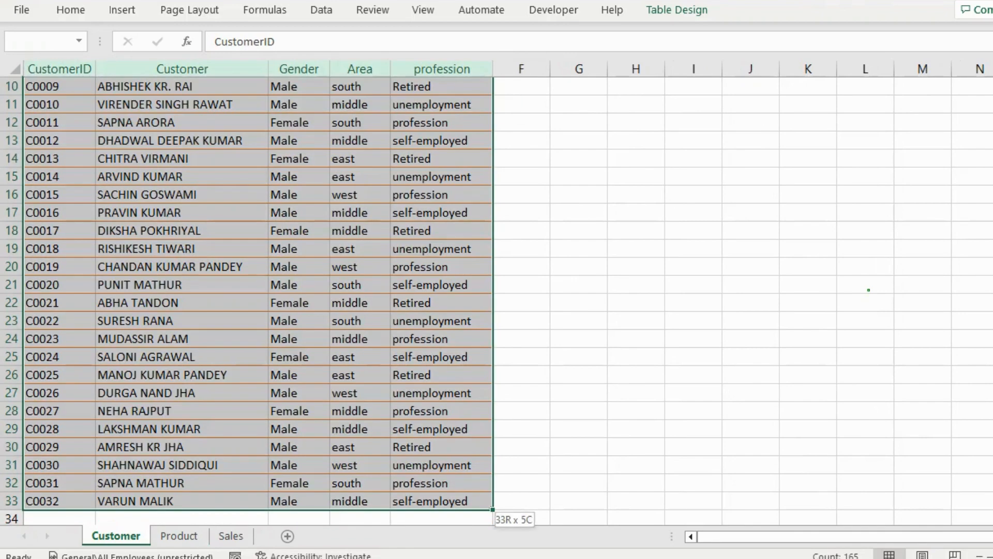
key("alt")
key("n")
key("v")
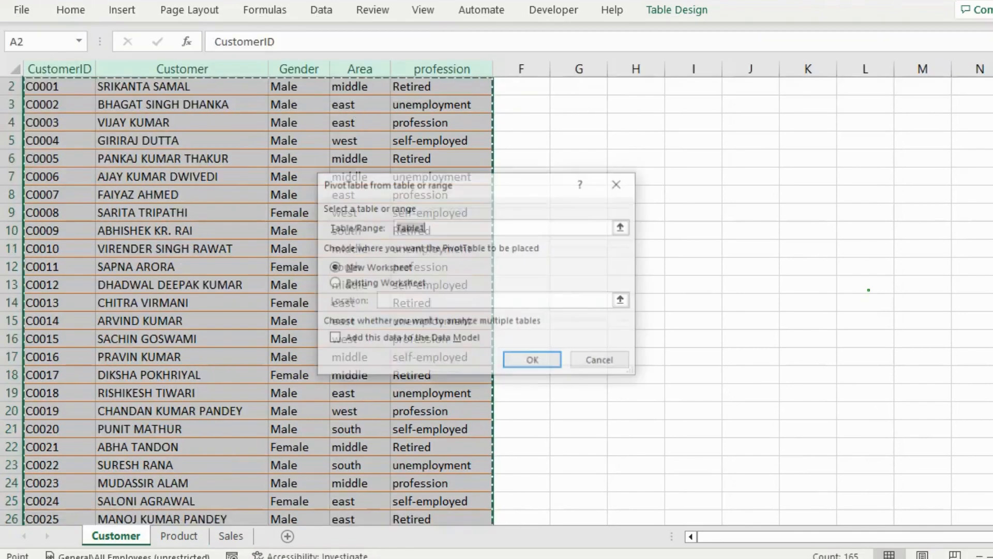
key("Return")
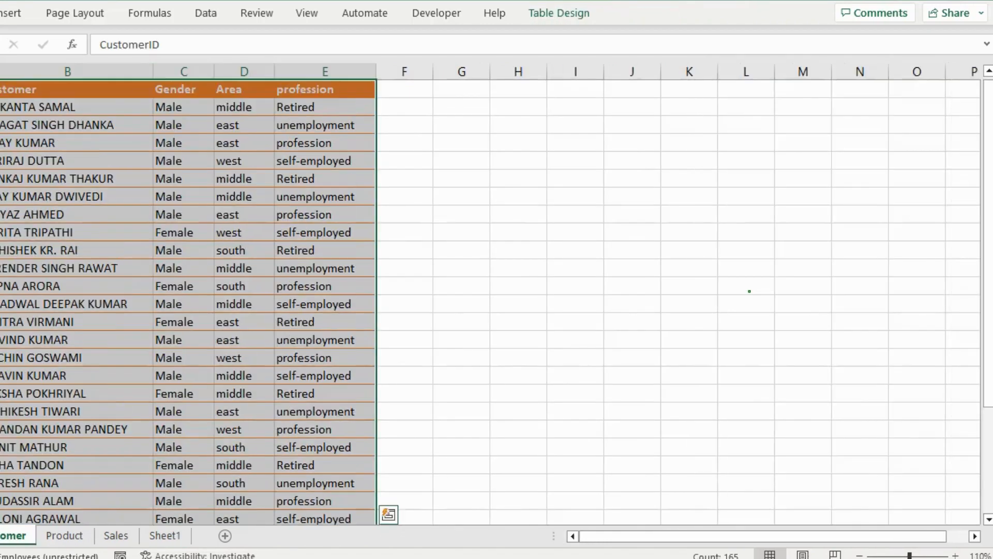
left_click_drag(104, 252, 109, 233)
left_click_drag(166, 197, 140, 197)
left_click(244, 161)
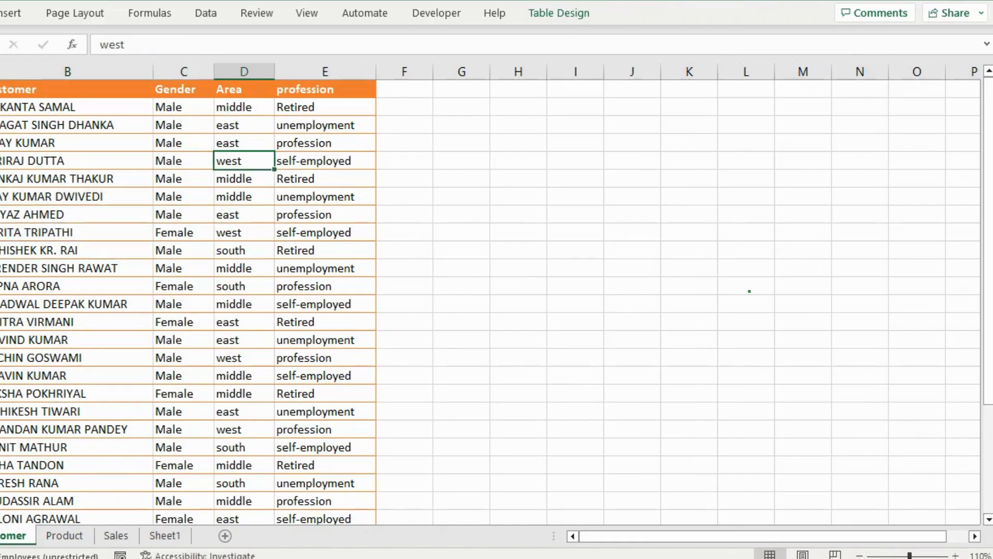
scroll(496, 300, "down", 6)
scroll(496, 300, "up", 6)
- Start a new relationship for the PivotTable on Sheet1, using Table1 as the table and CustomerID as the foreign column
left_click(165, 536)
left_click(37, 201)
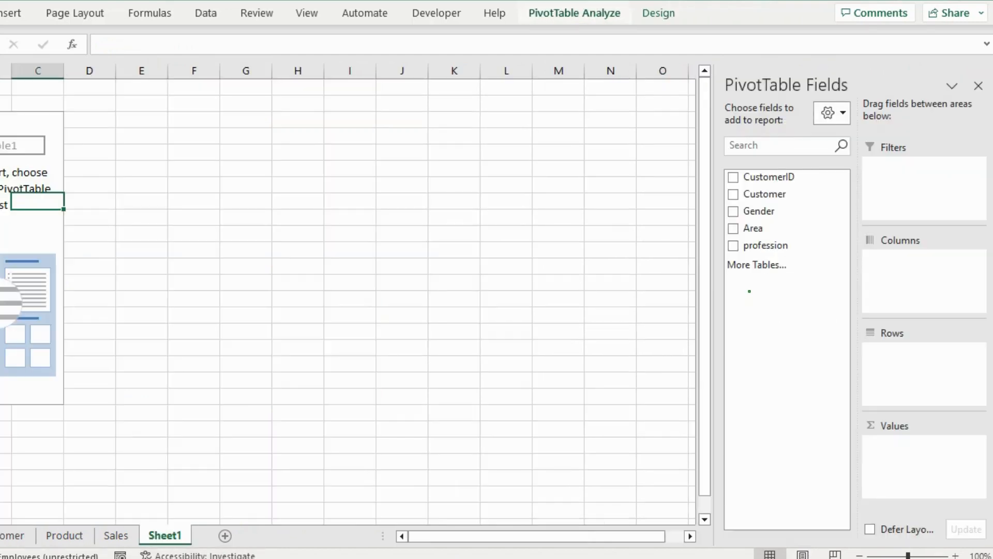
left_click(574, 13)
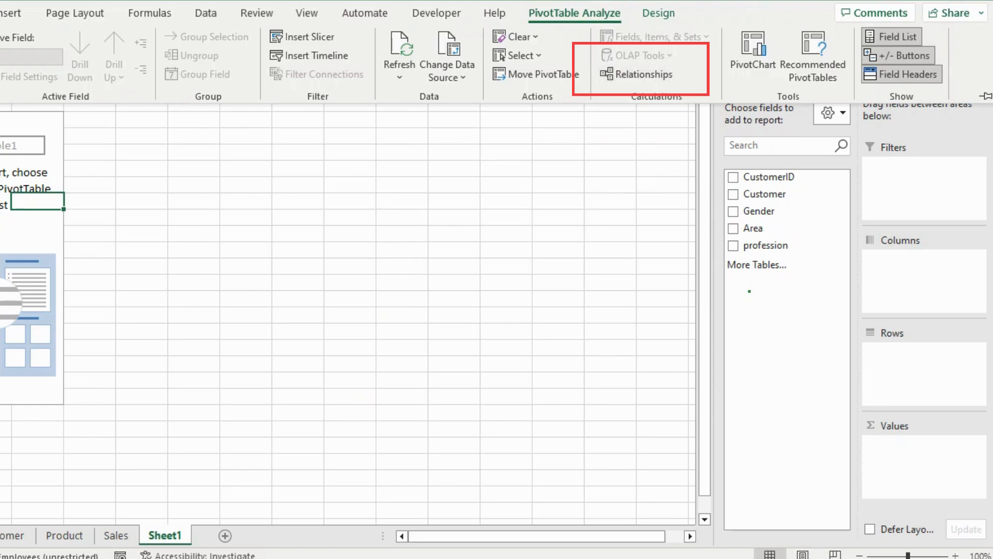
left_click(637, 74)
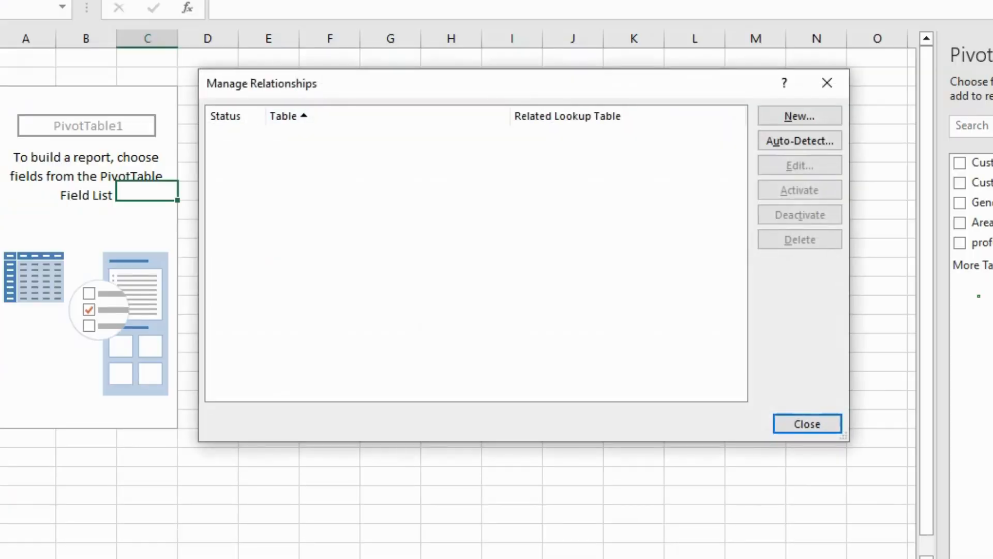
mouse_move(429, 87)
left_mouse_down()
mouse_move(492, 73)
mouse_move(436, 80)
left_mouse_up()
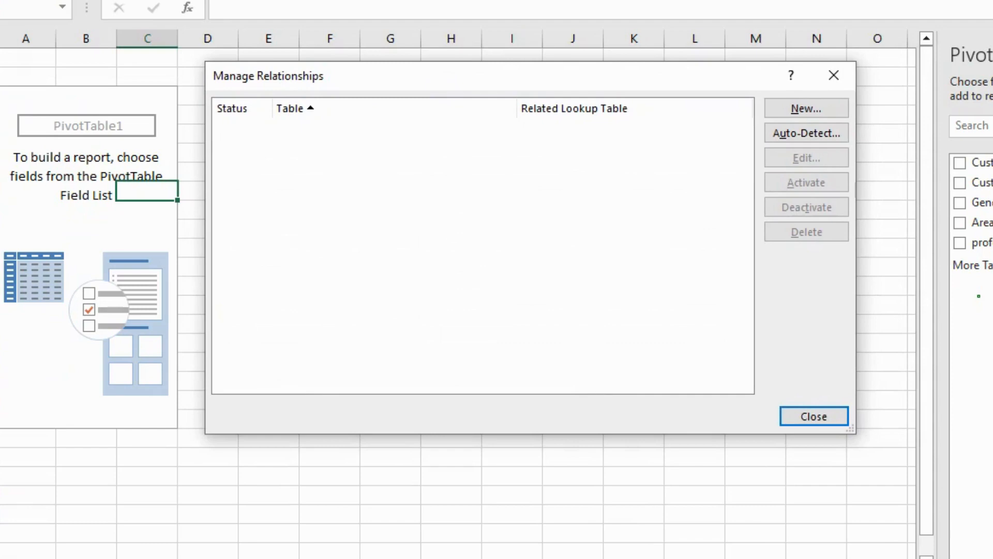
left_click(806, 108)
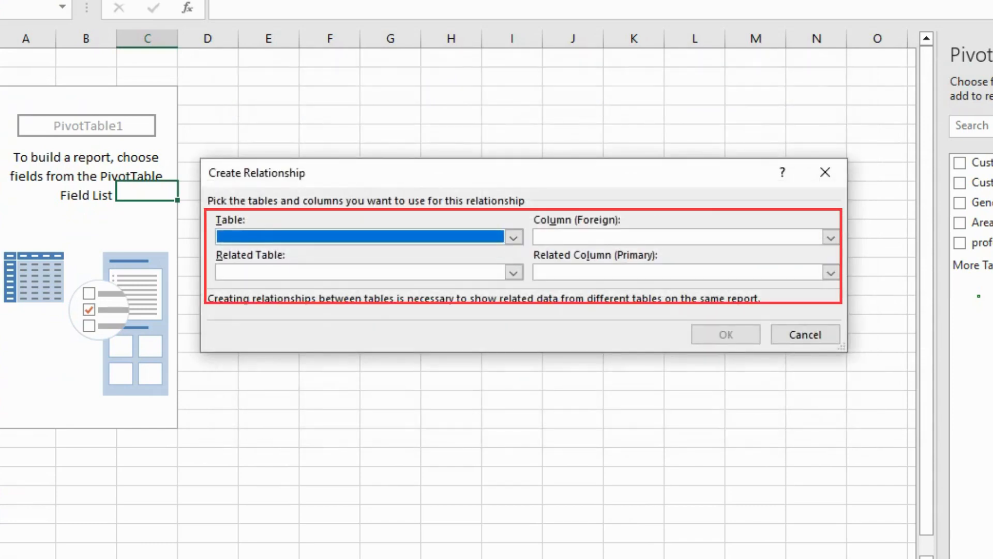
left_click(514, 237)
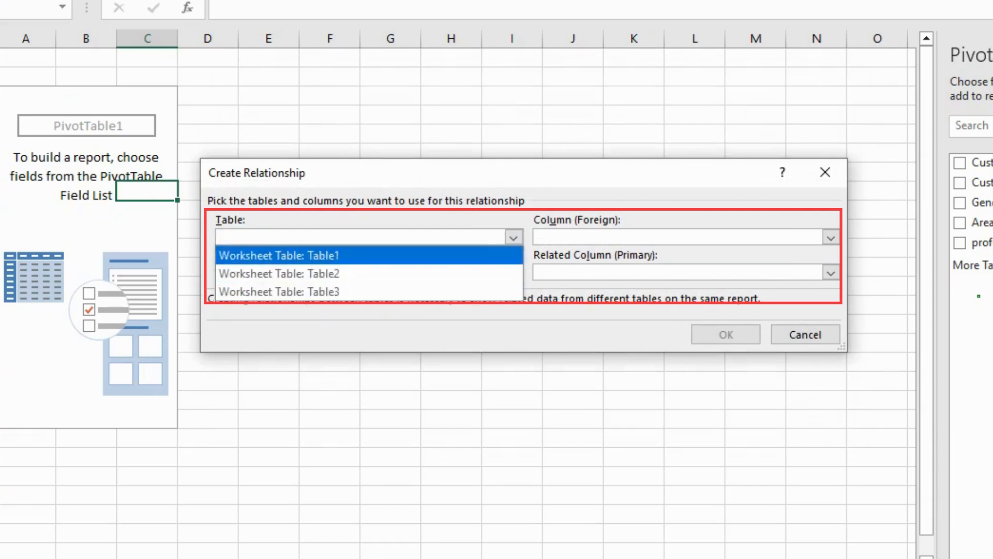
left_click(372, 255)
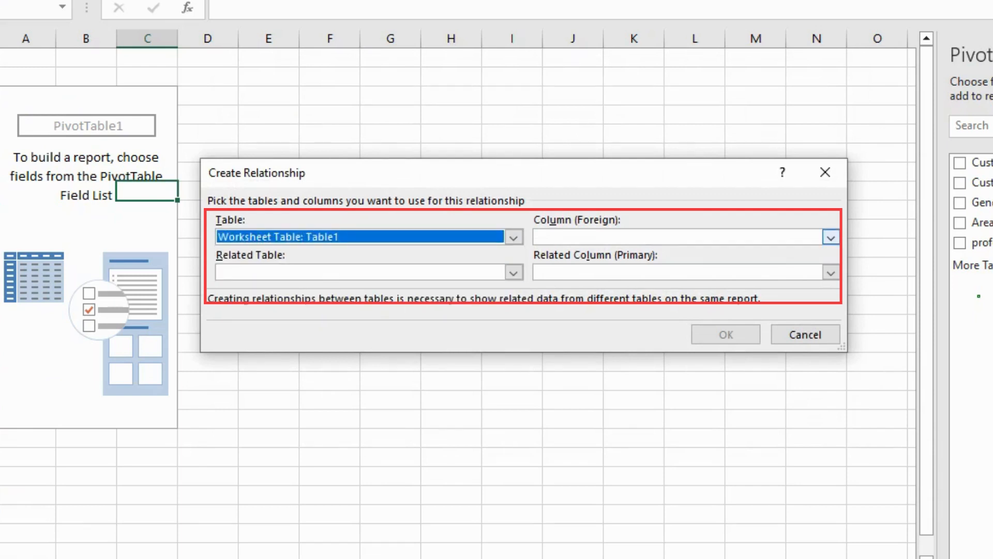
left_click(830, 238)
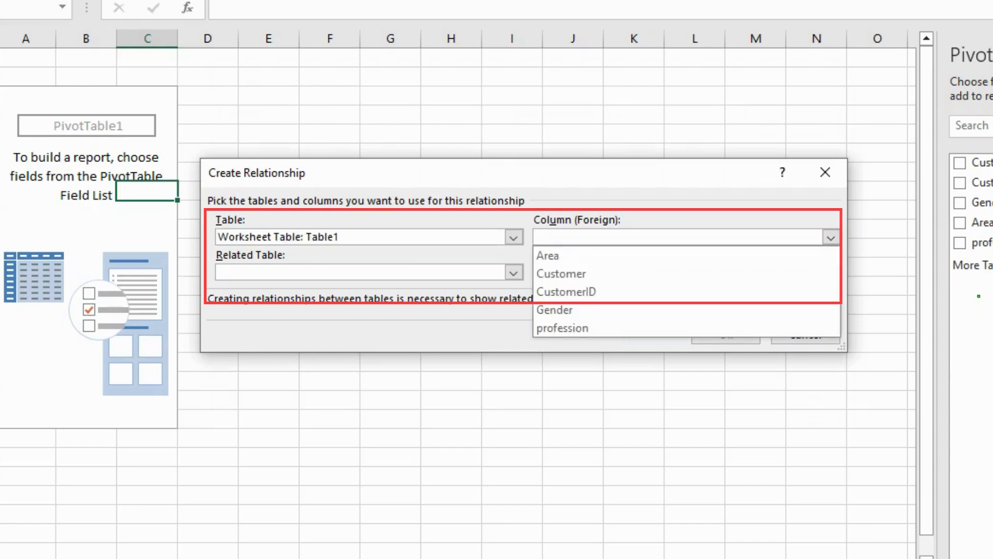
left_click(672, 292)
left_click(514, 273)
left_click(372, 309)
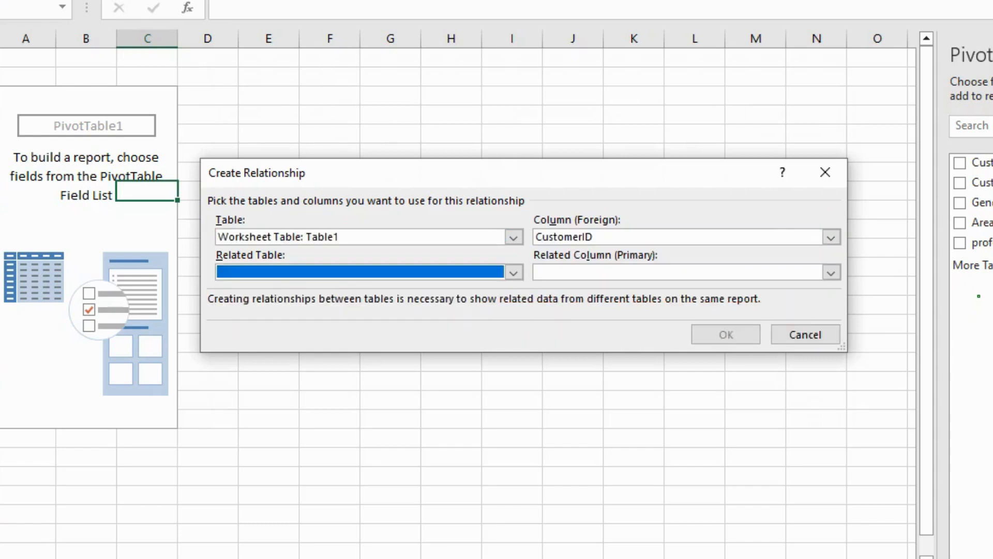
left_click(513, 273)
left_click(279, 308)
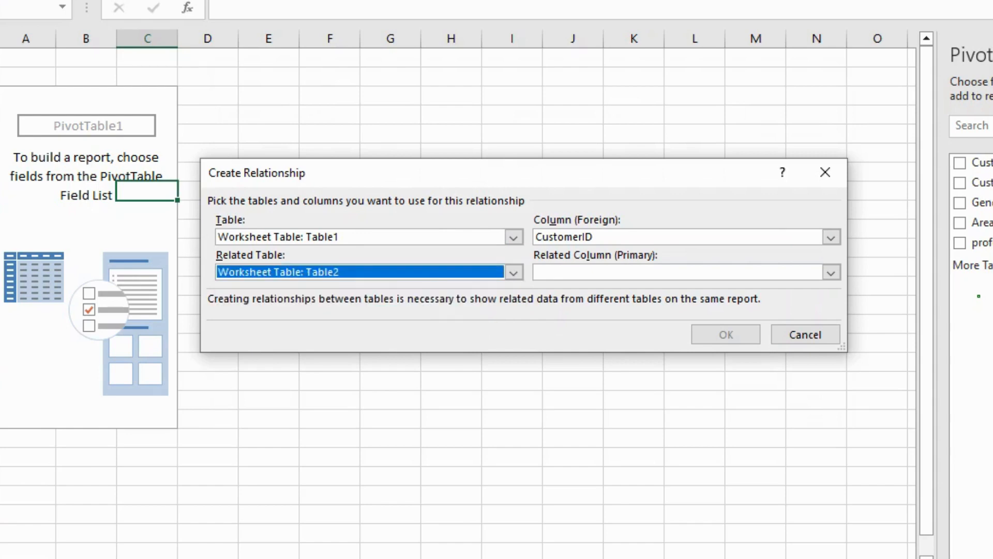
left_click(831, 273)
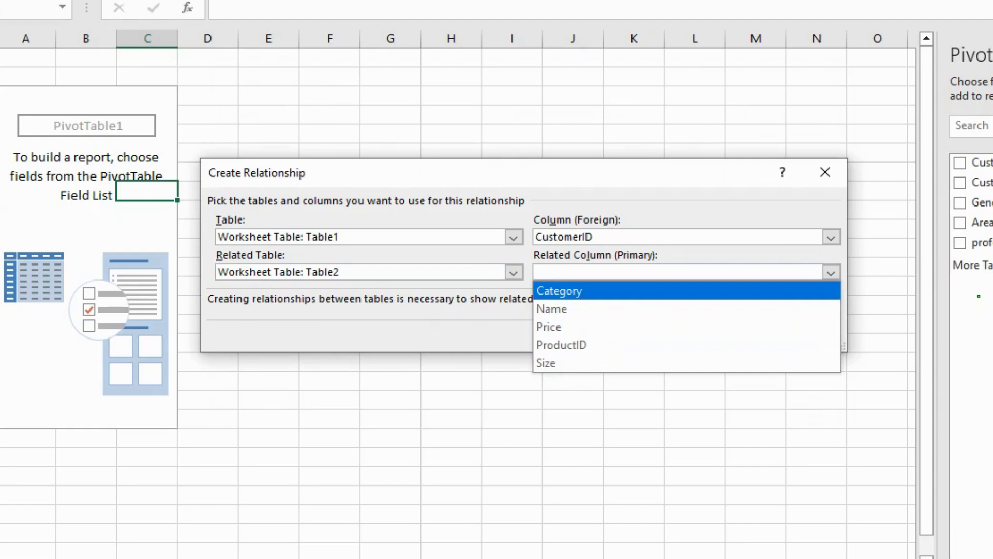
left_click(513, 273)
- Set the related table to Table3 with CustomerID as its primary column and create the relationship
left_click(513, 273)
left_click(331, 326)
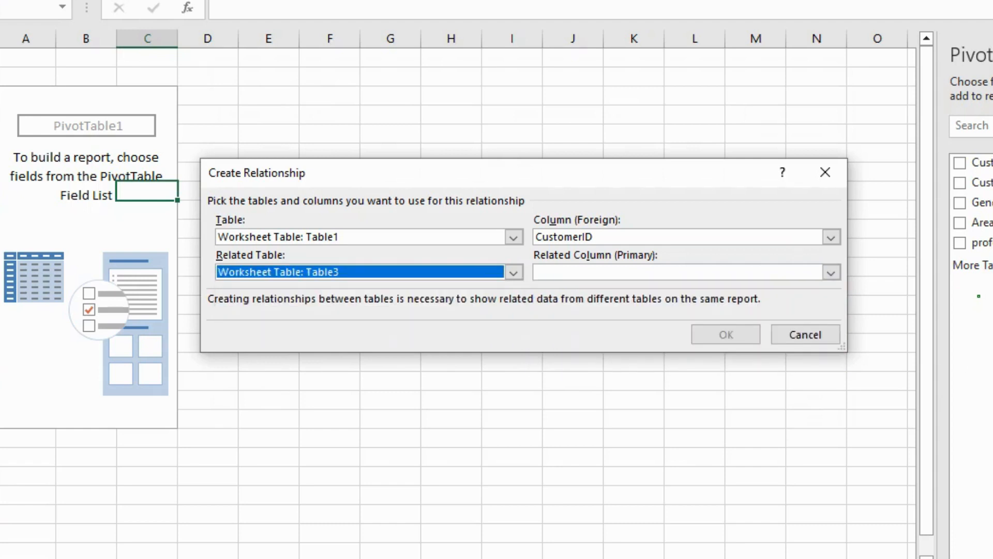
left_click(831, 273)
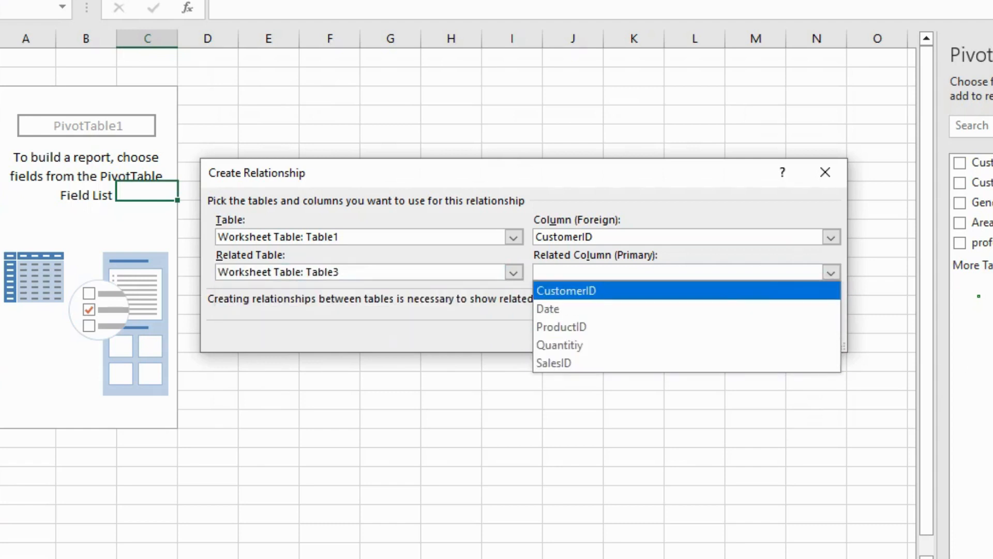
left_click(566, 291)
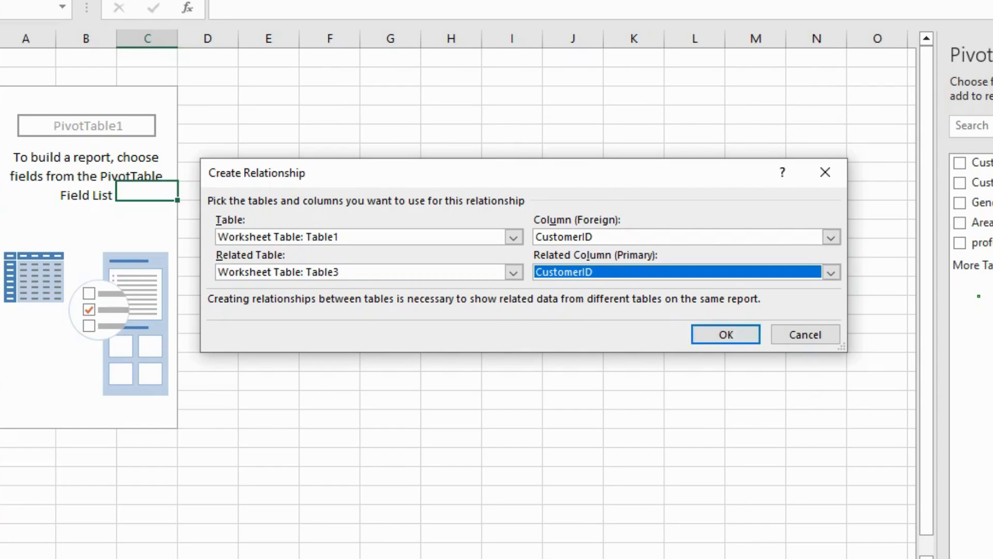
left_click(726, 335)
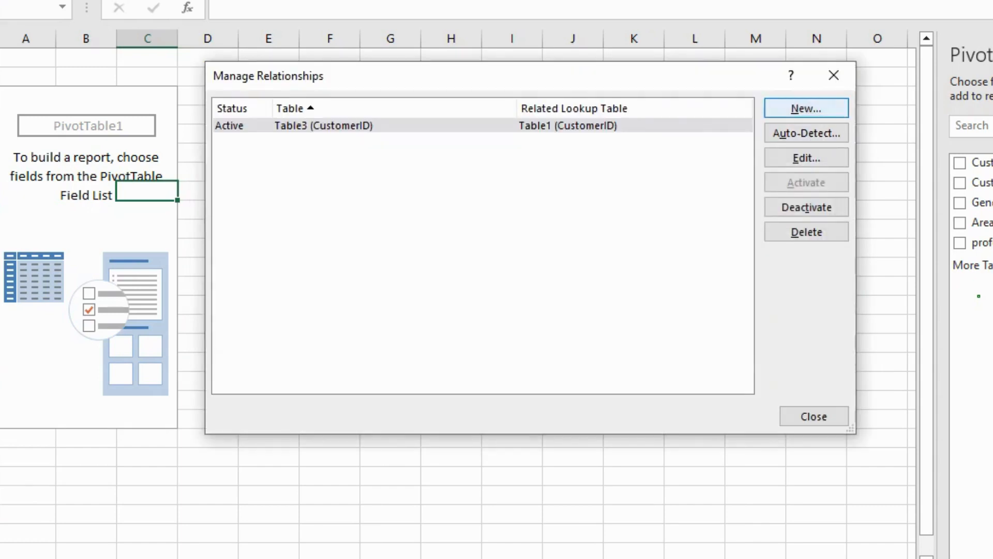
- Start another relationship using the worksheet table Table2 as the table and ProductID as the foreign column
left_click(806, 108)
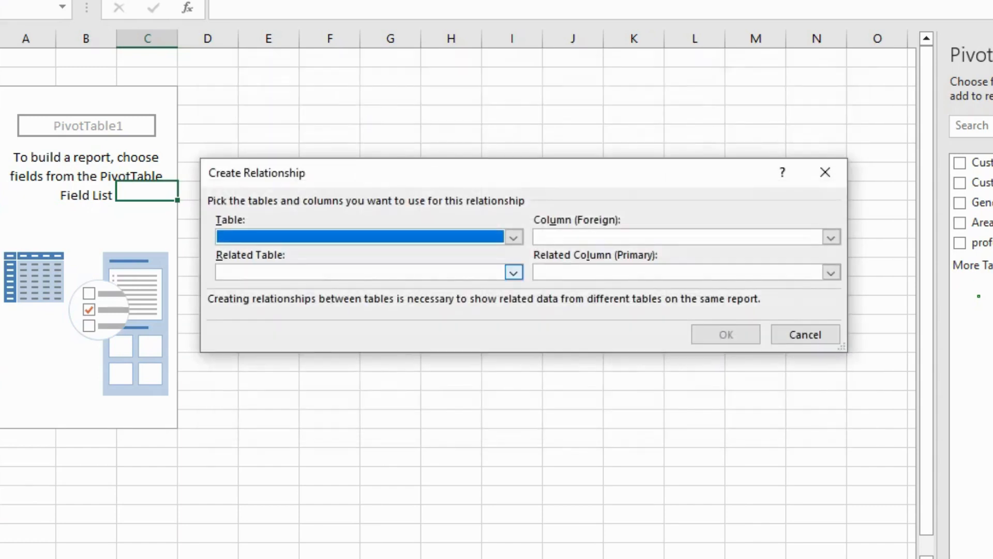
left_click(514, 236)
left_click(514, 237)
left_click(513, 237)
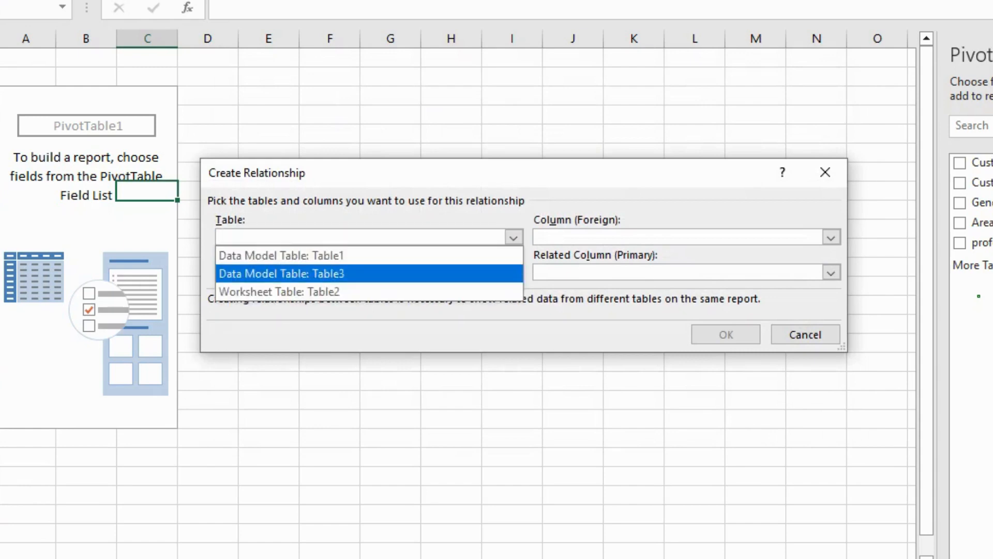
left_click(332, 291)
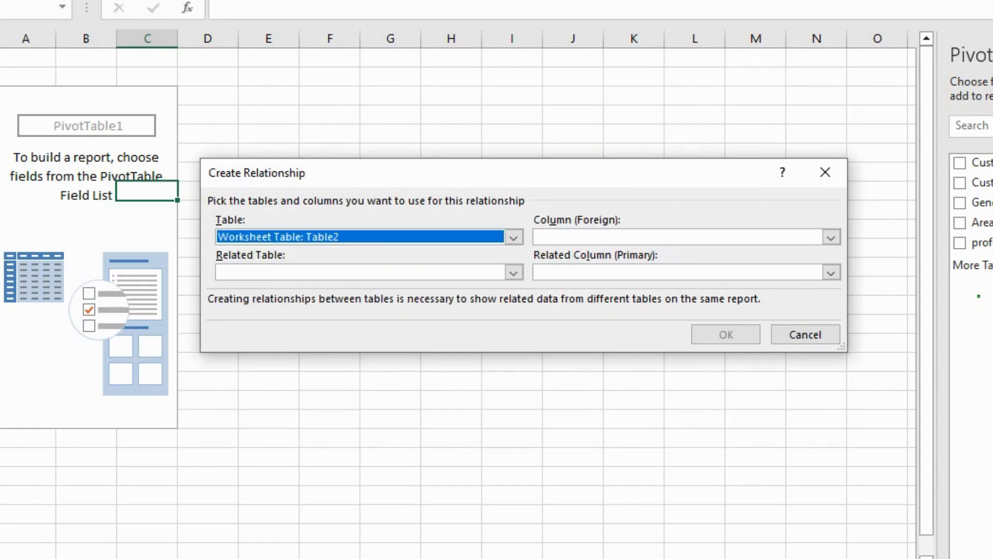
left_click(831, 237)
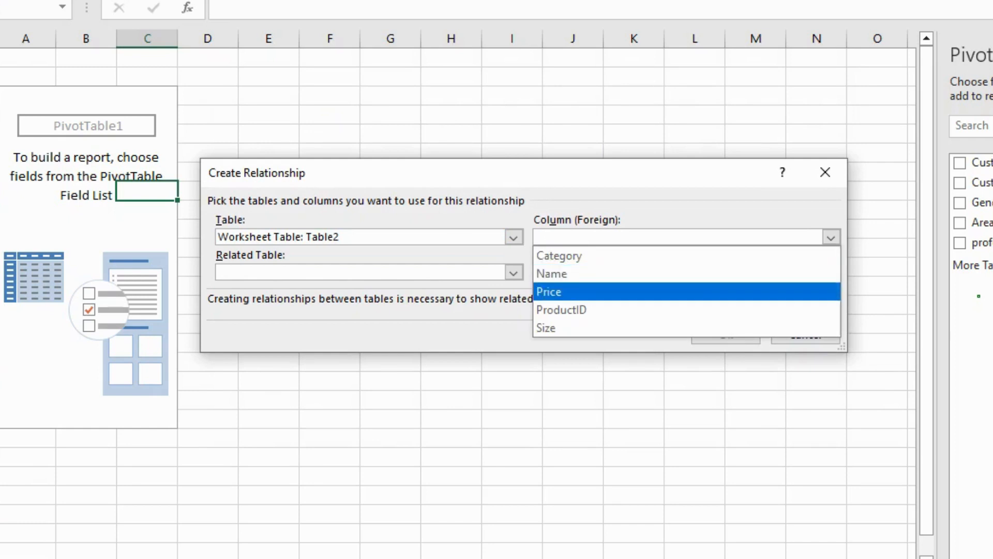
left_click(561, 310)
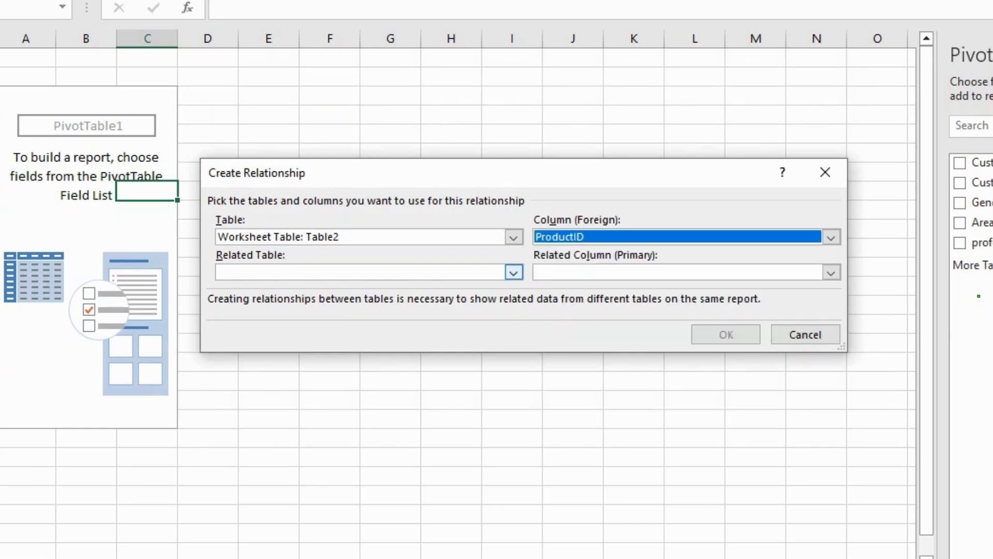
- Set the related table to Table3 with ProductID as its primary column, create the relationship and finish managing relationships
left_click(514, 273)
left_click(280, 309)
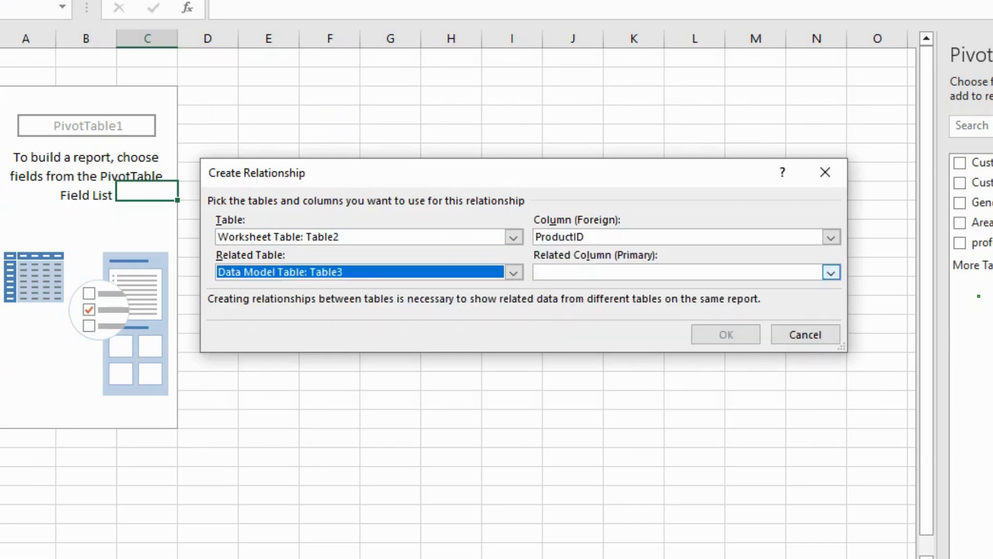
left_click(831, 272)
left_click(562, 327)
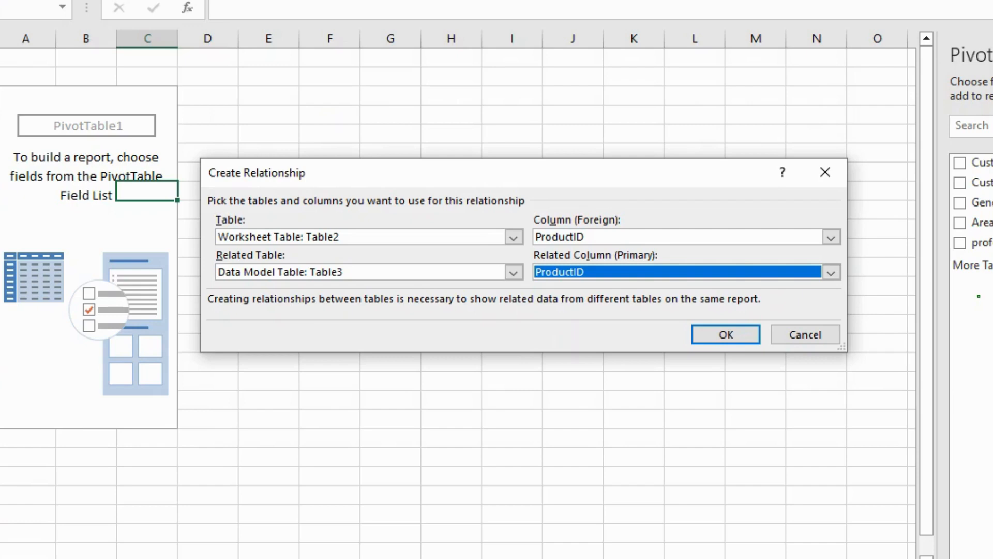
left_click(726, 335)
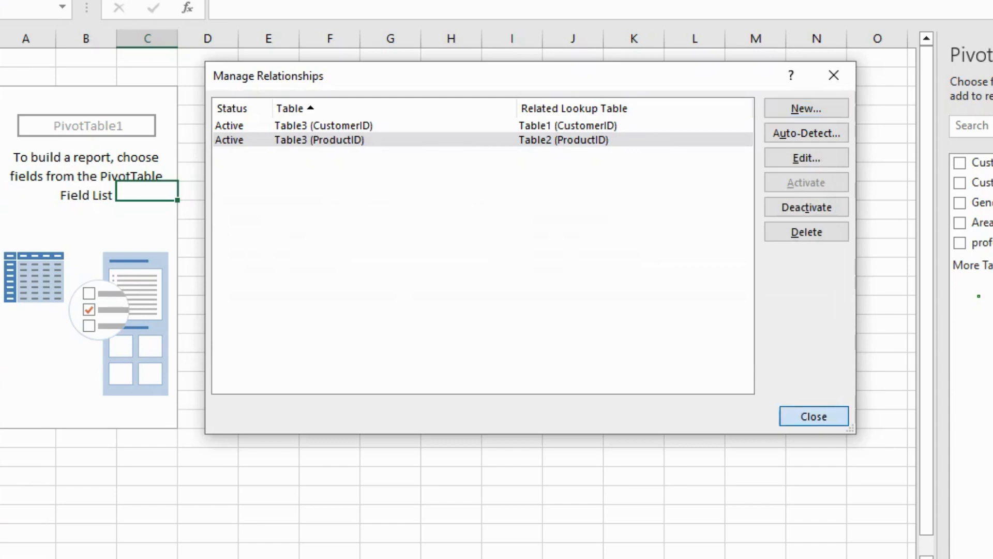
left_click(814, 415)
- Bring more tables into the PivotTable's field choices by creating a new PivotTable based on the Data Model
right_click(89, 225)
left_click(145, 329)
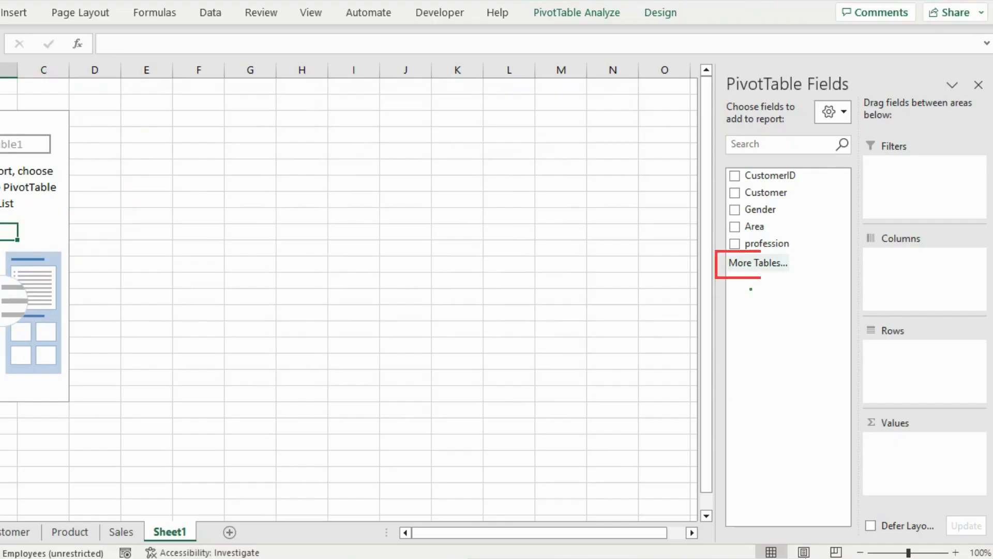
left_click(758, 263)
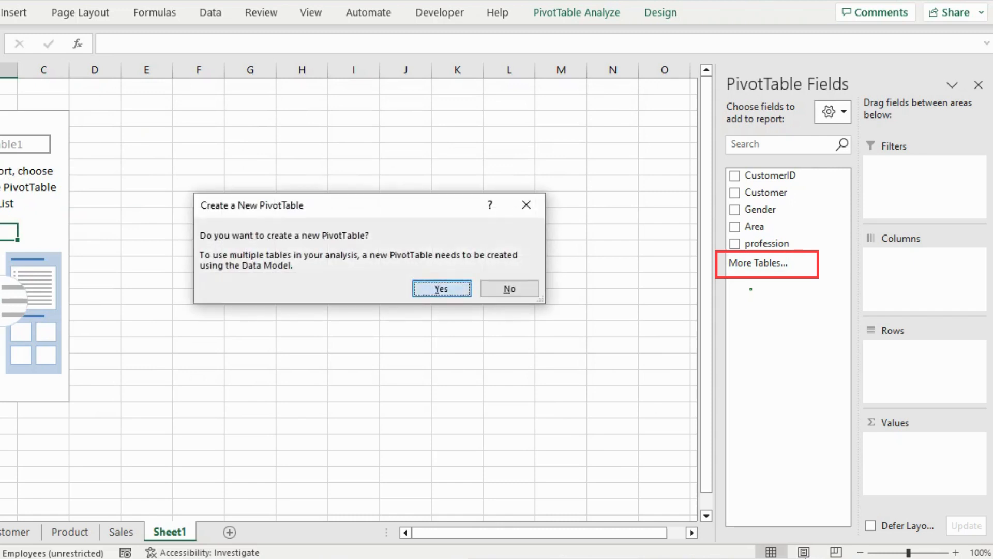
left_click(441, 288)
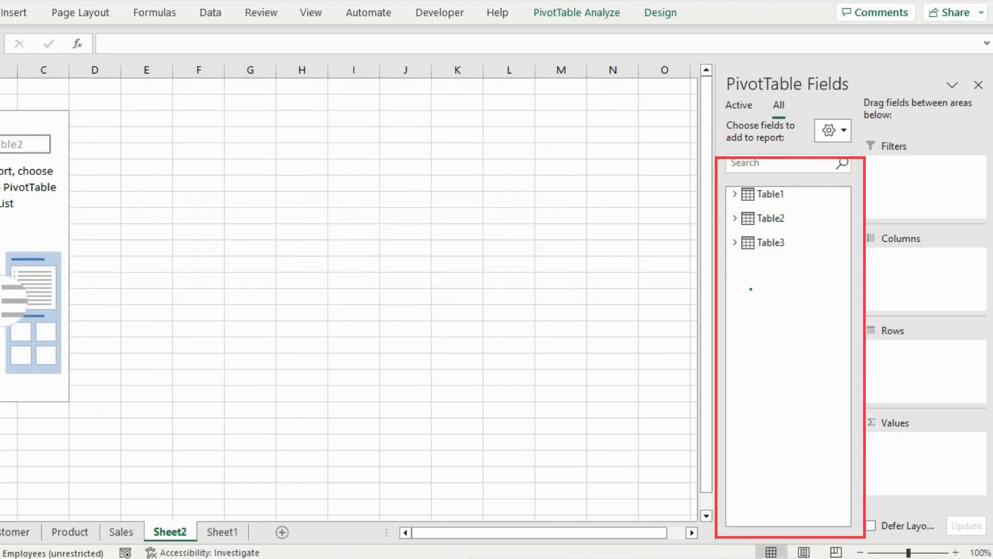
- Expand the fields of Table1, Table2 and Table3, and add Area and Gender from Table1 as row fields, with Gender below Area
left_click(735, 194)
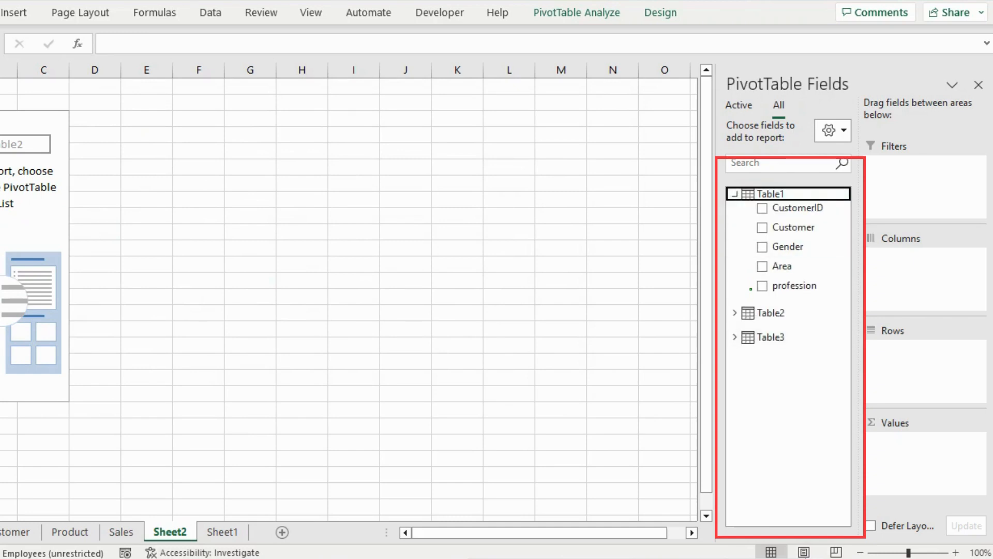
left_click(735, 313)
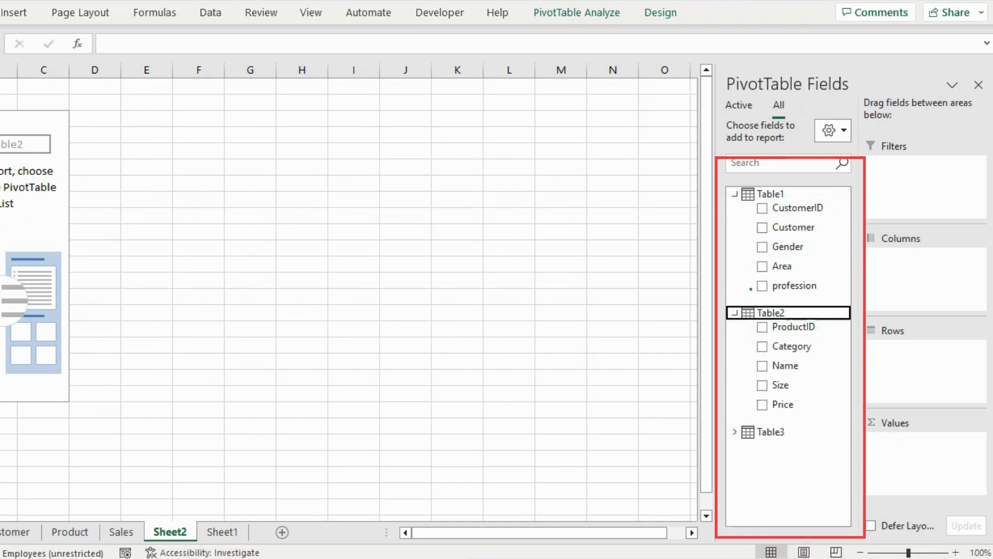
left_click(735, 432)
scroll(797, 340, "up", 1)
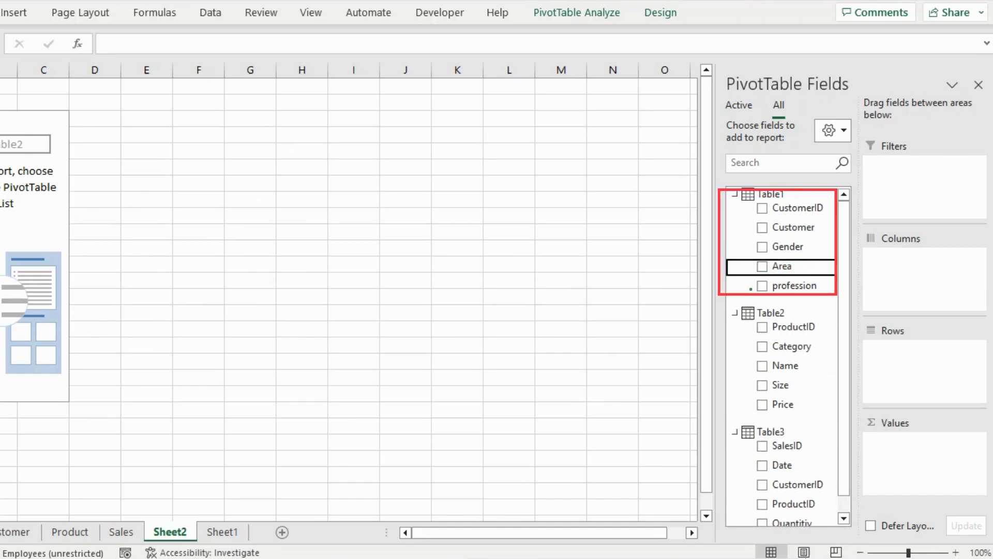
left_click(762, 266)
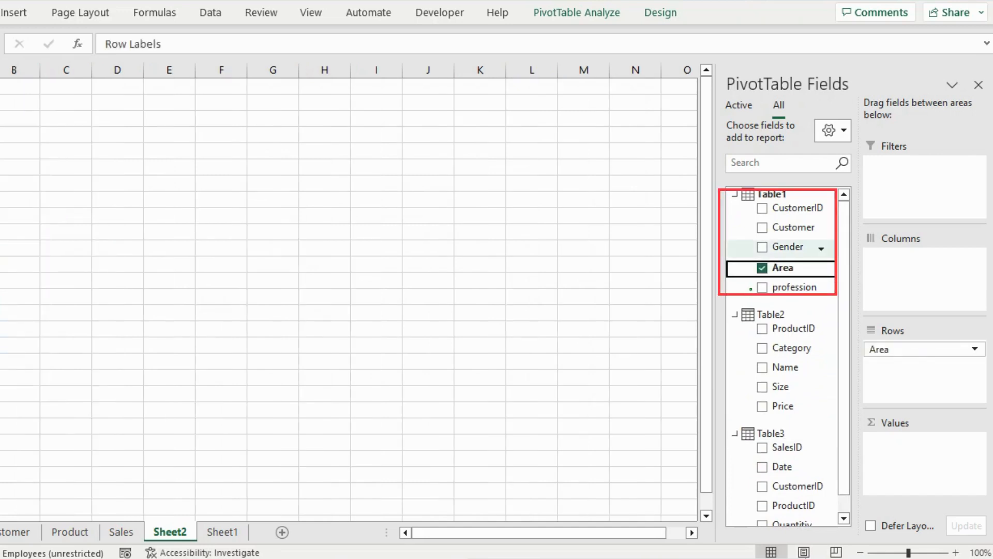
left_click_drag(788, 248, 910, 366)
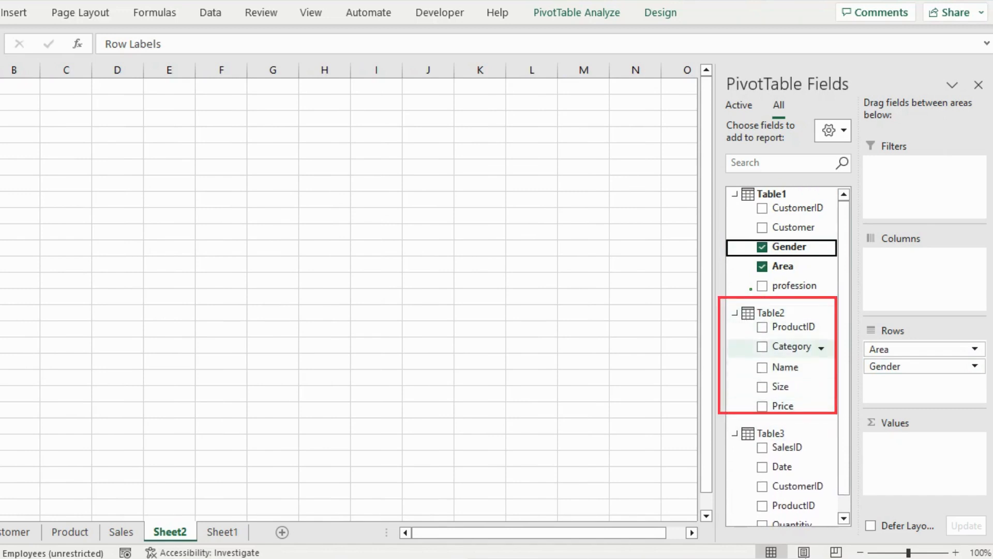
- Add Category from Table2 as the column field and Quantitiy from Table3 as the summed value field
left_click_drag(791, 347, 911, 267)
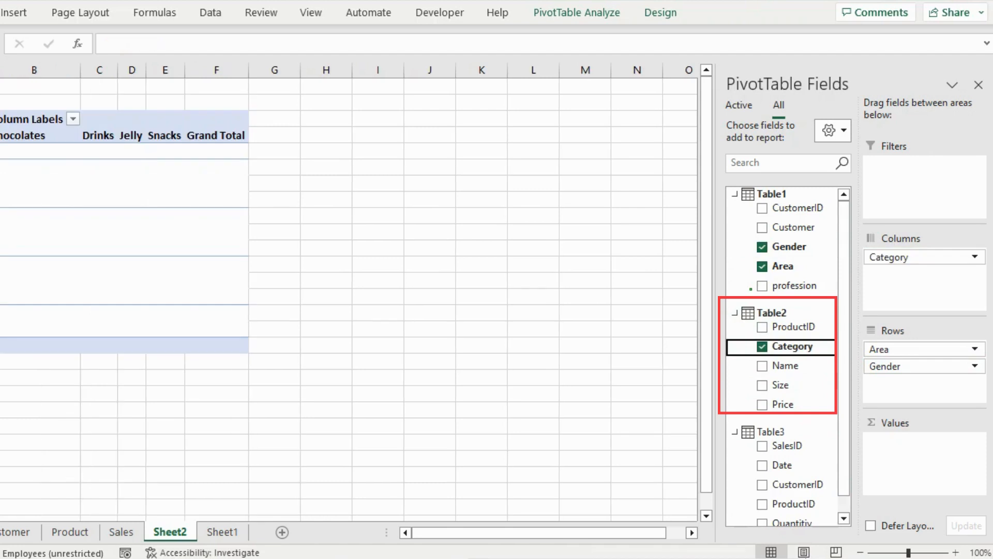
scroll(795, 350, "down", 1)
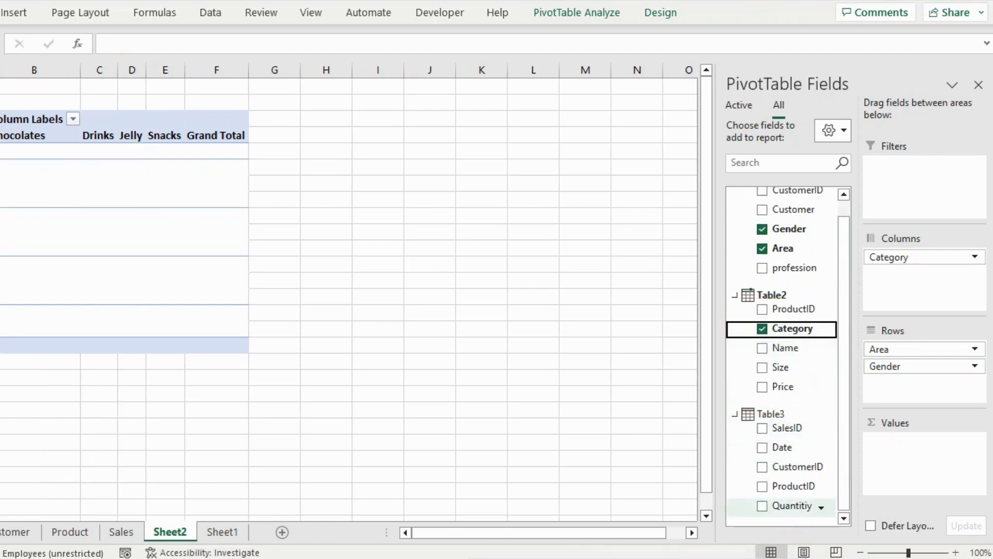
left_click_drag(792, 506, 916, 450)
scroll(796, 408, "up", 2)
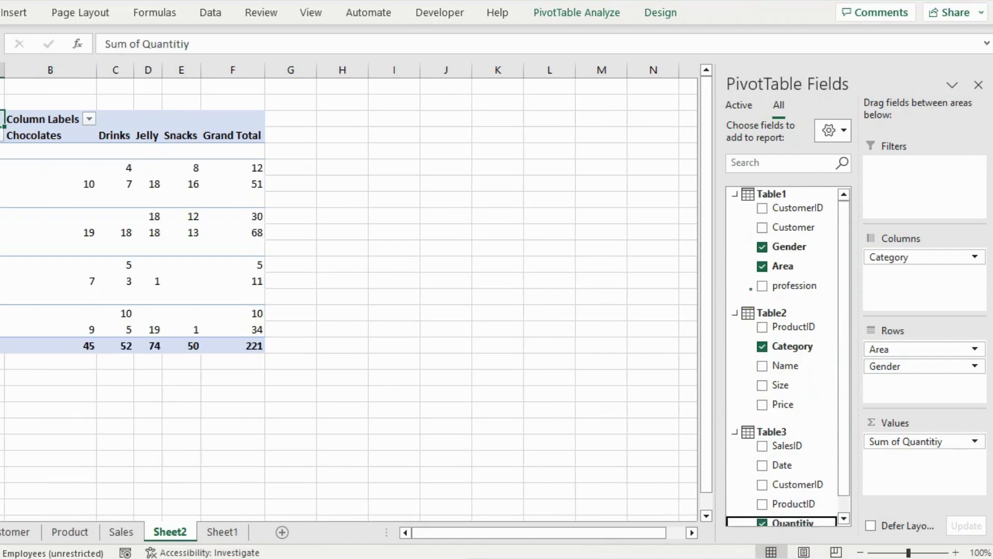
scroll(797, 367, "down", 2)
scroll(797, 368, "up", 2)
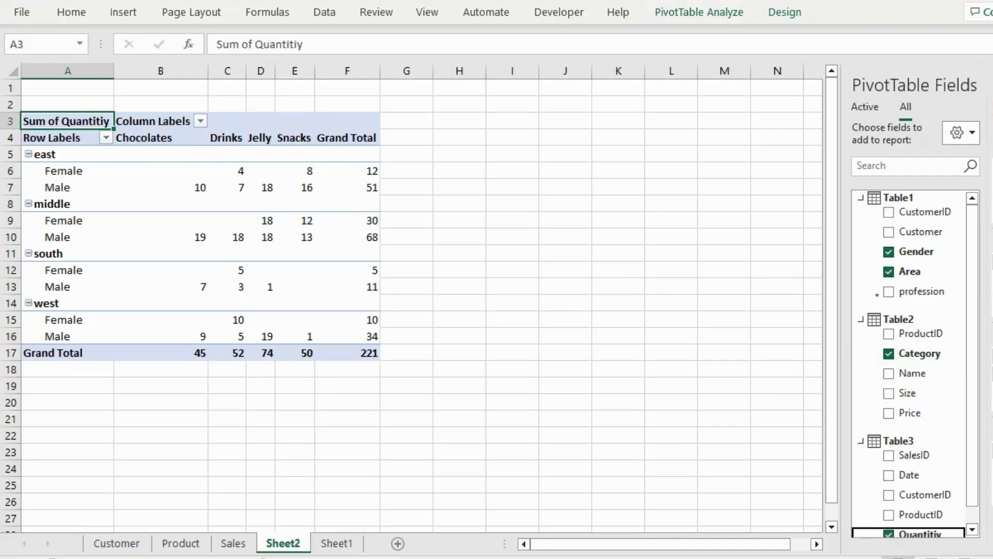
- Insert a slicer for the Size field of Table2 and place it beside the PivotTable, clear of its data
left_click(699, 12)
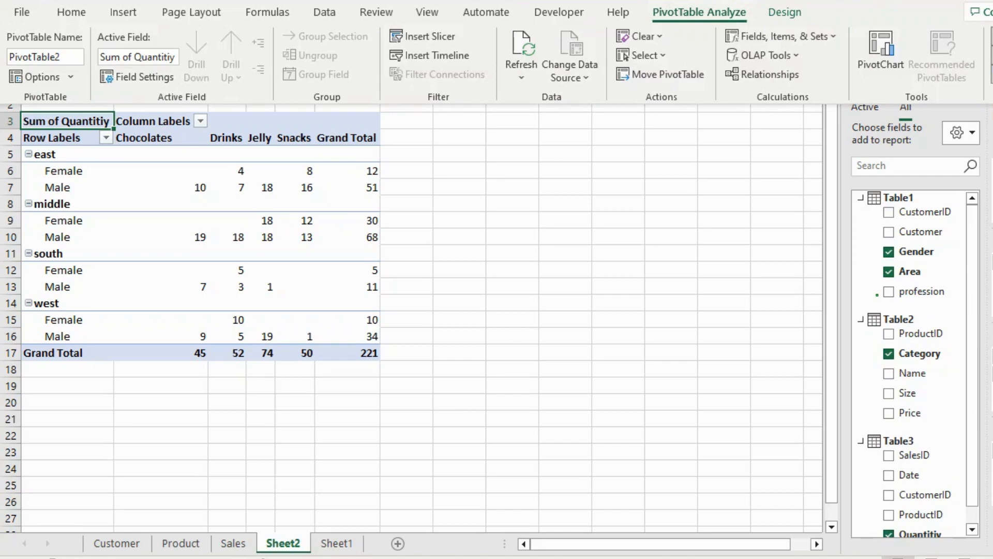
left_click(422, 36)
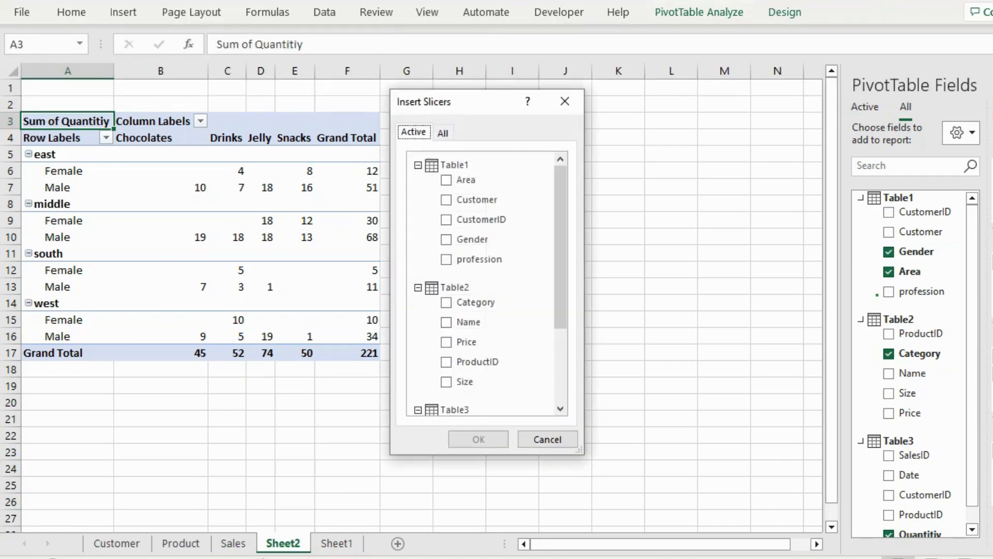
scroll(479, 243, "down", 2)
scroll(479, 286, "up", 2)
scroll(478, 223, "down", 2)
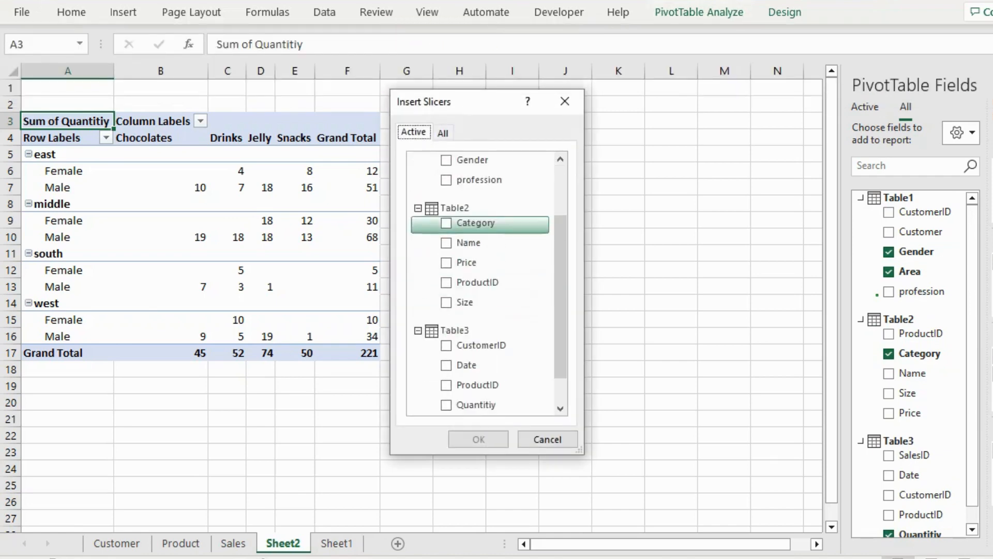
scroll(478, 222, "up", 2)
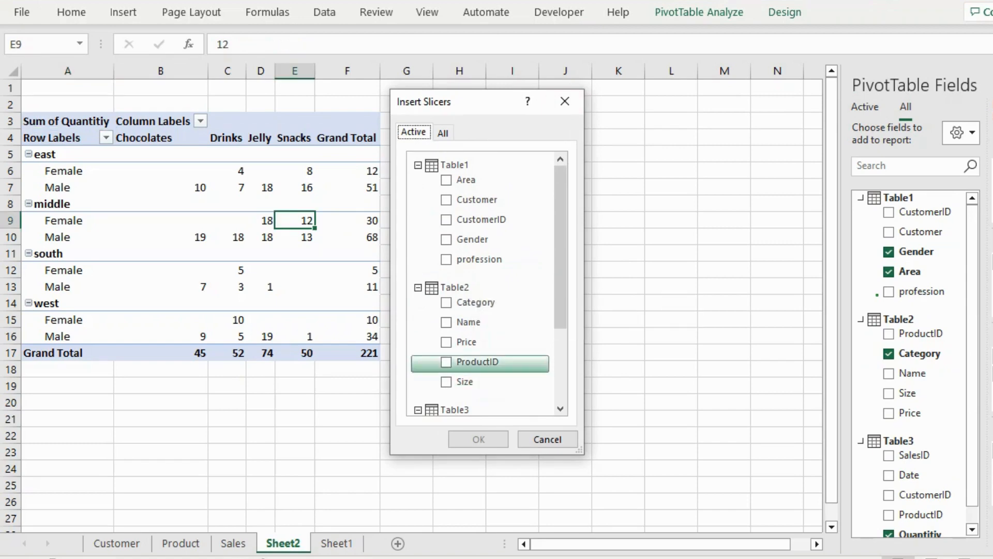
left_click(446, 382)
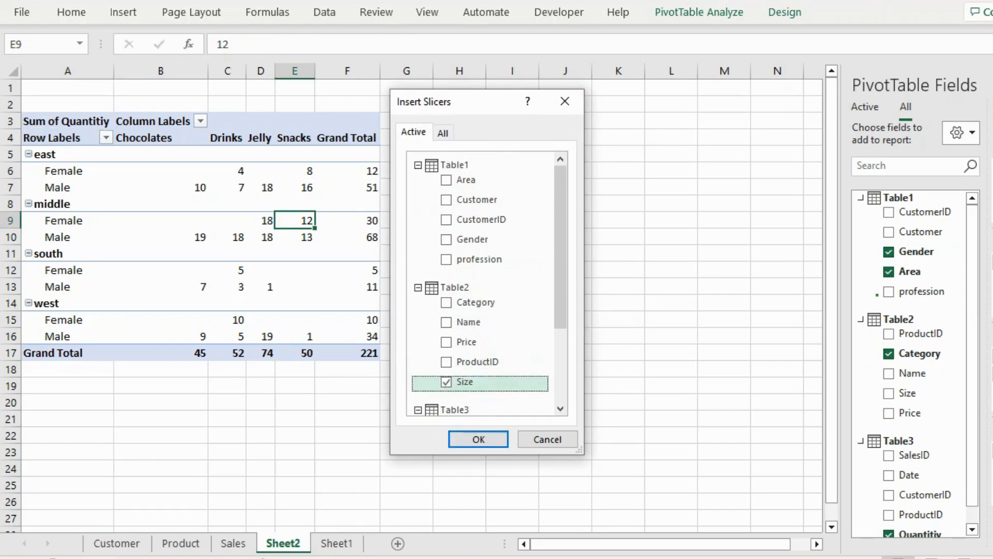
key("Return")
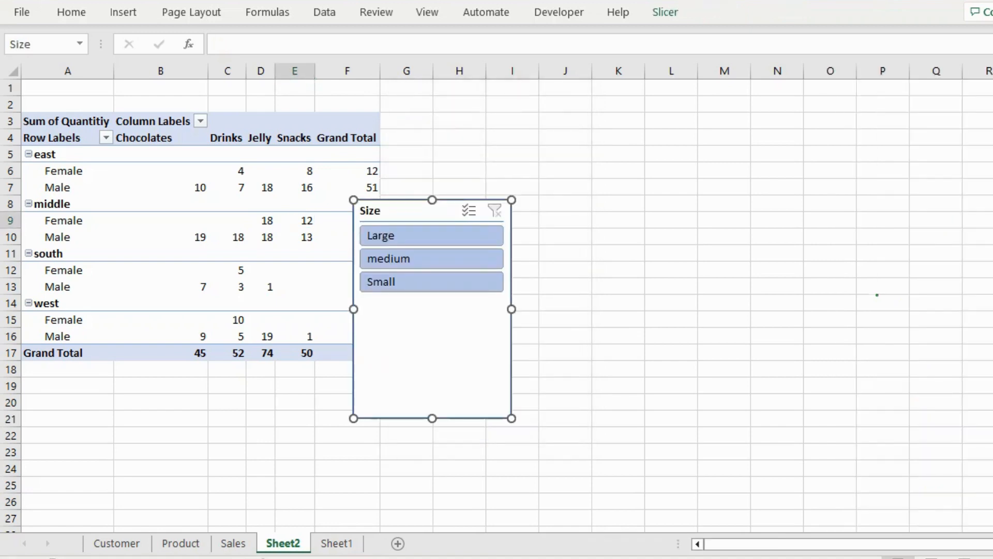
left_click_drag(414, 211, 451, 130)
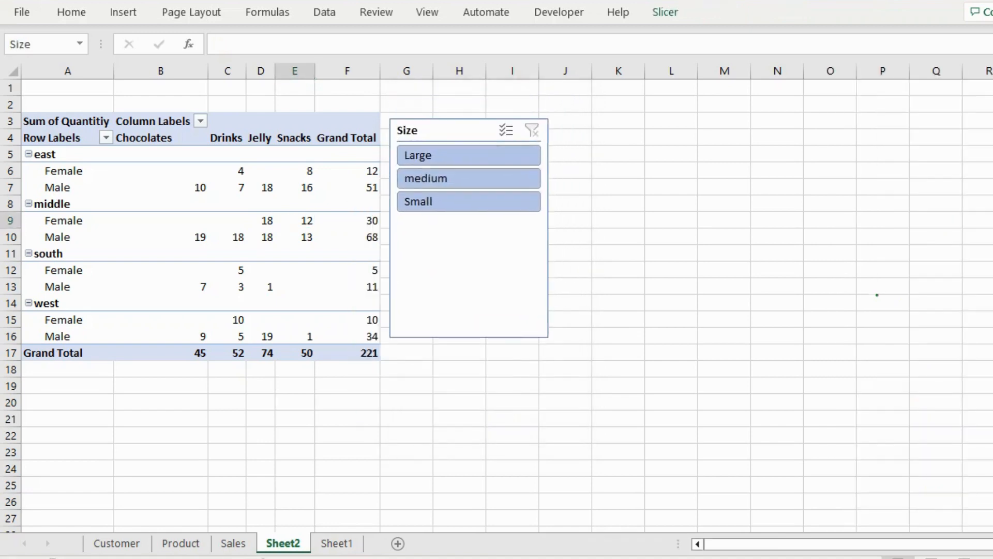
- Filter the PivotTable with the Size slicer by Large, medium and Small in turn, leaving Small selected
left_click(469, 155)
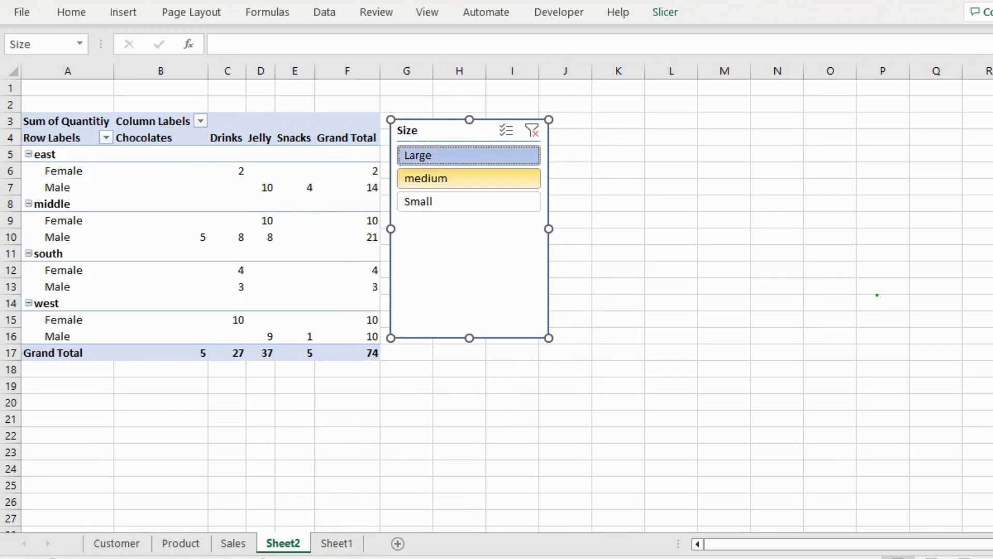
left_click(468, 178)
left_click(469, 201)
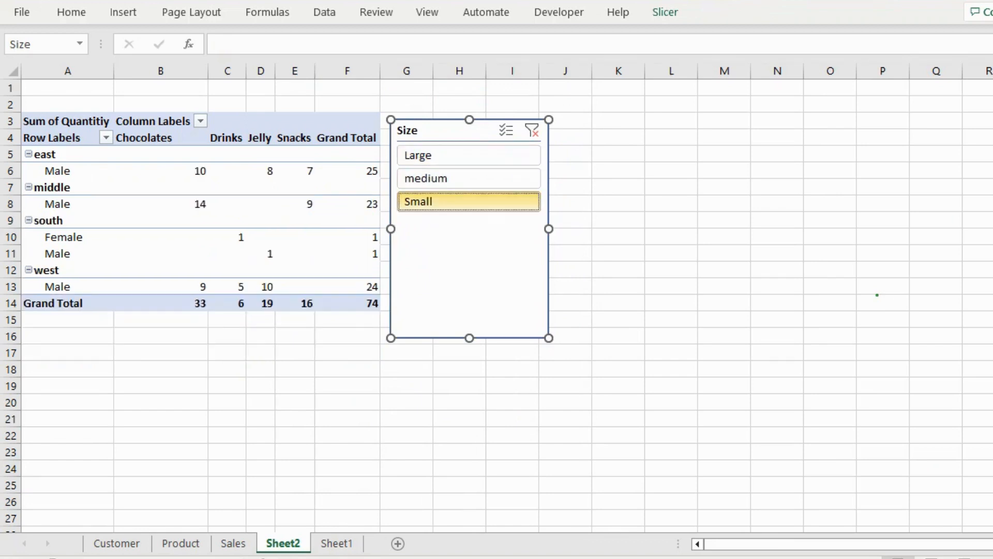